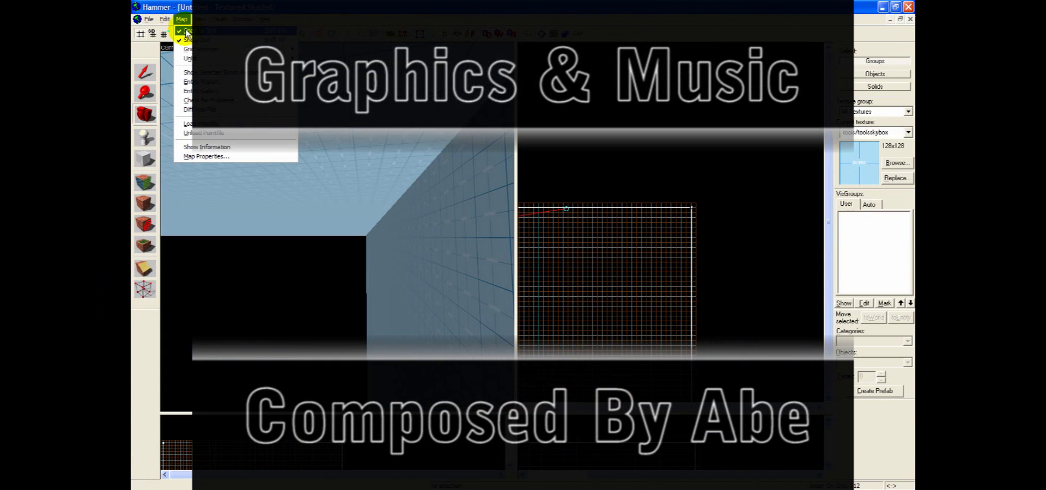
Open the map properties and select the existing value of the SkyBox Texture Name keyvalue
{"action": "left_click", "coordinate": [207, 156]}
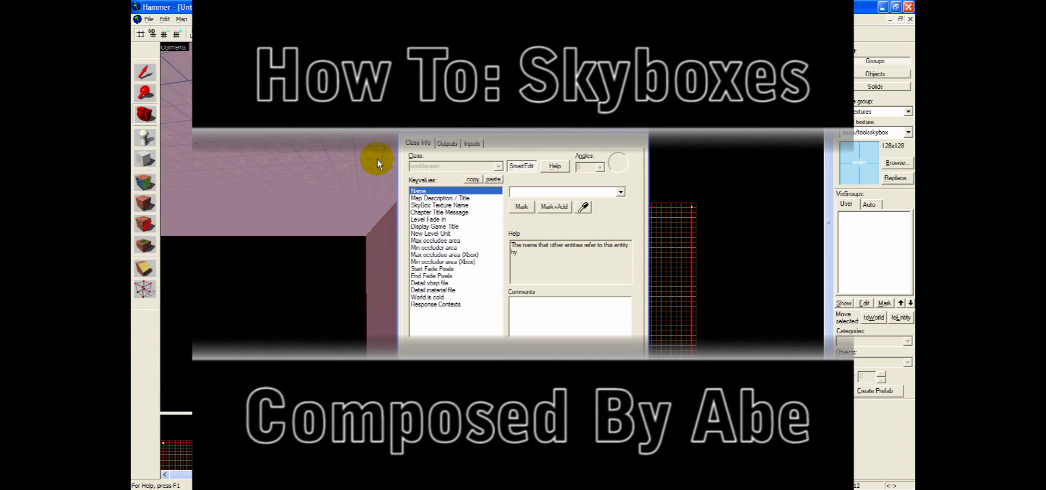
{"action": "left_click", "coordinate": [437, 198]}
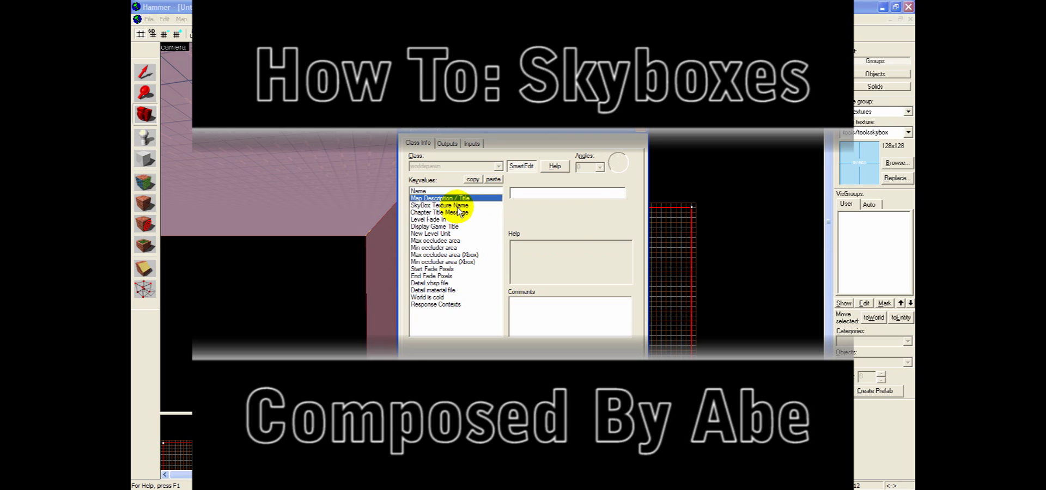
{"action": "left_click", "coordinate": [457, 206]}
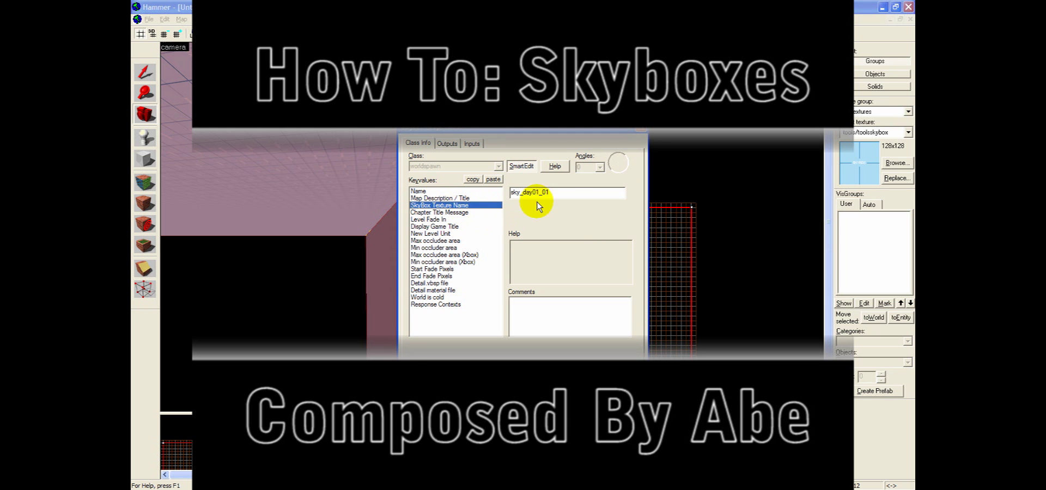
{"action": "left_click", "coordinate": [567, 192]}
{"action": "left_click_drag", "start_coordinate": [574, 195], "coordinate": [450, 201]}
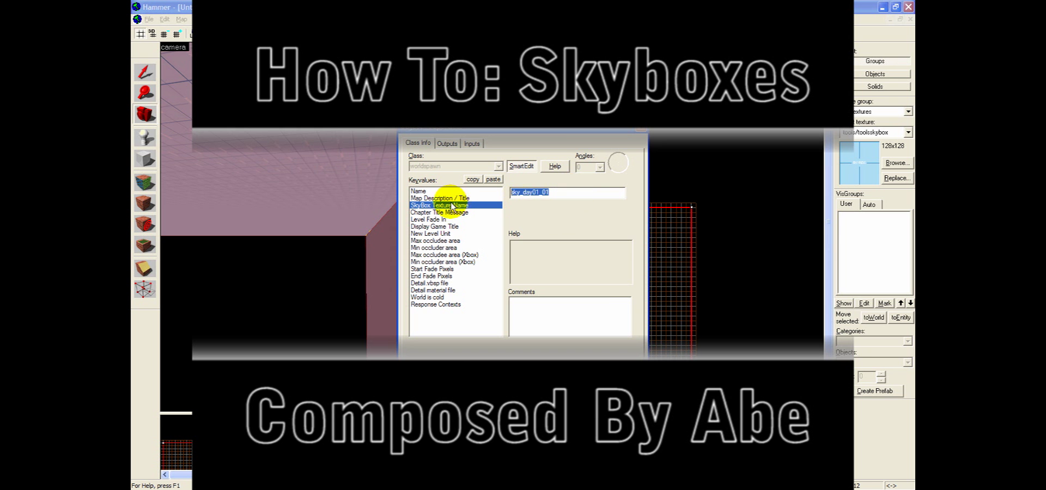
Switch to the web browser, search Google for "sky list" and look through the Valve Developer Community's Sky List page
{"action": "key", "text": "alt+Tab"}
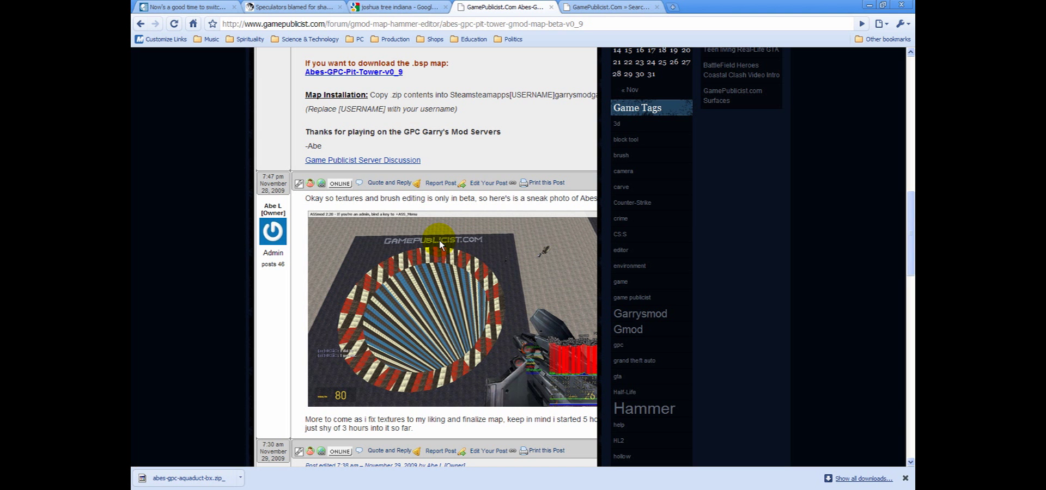
{"action": "left_click", "coordinate": [491, 25]}
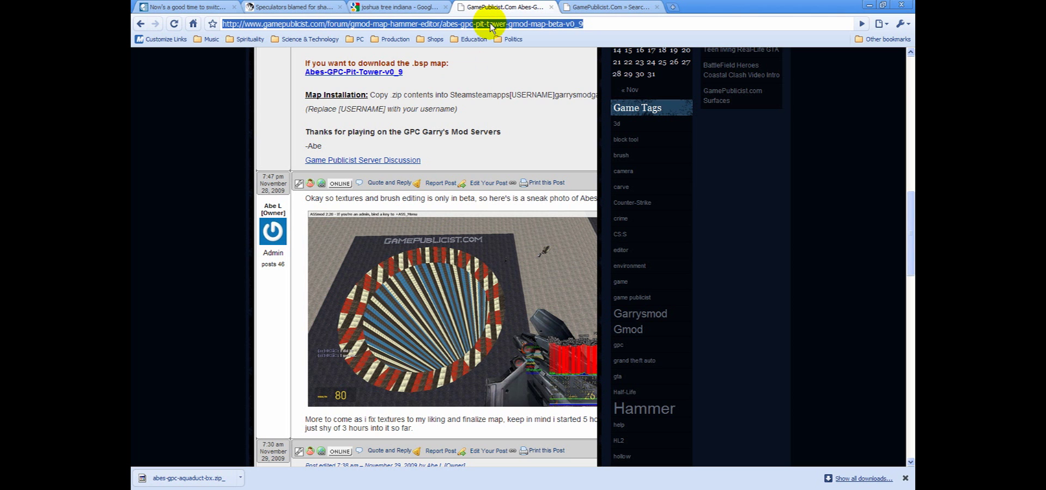
{"action": "type", "text": "google.com/"}
{"action": "key", "text": "Return"}
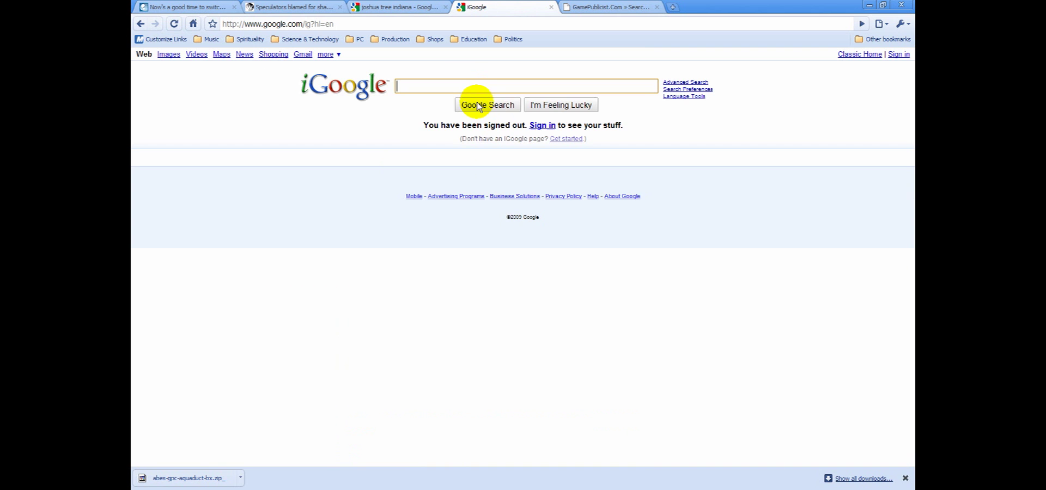
{"action": "type", "text": "sky list"}
{"action": "left_click", "coordinate": [478, 104]}
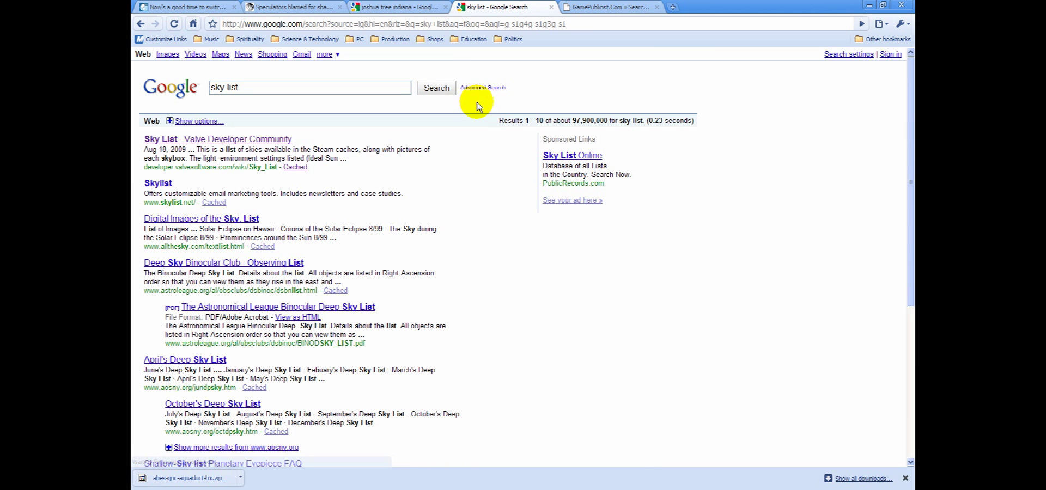
{"action": "left_click", "coordinate": [194, 139]}
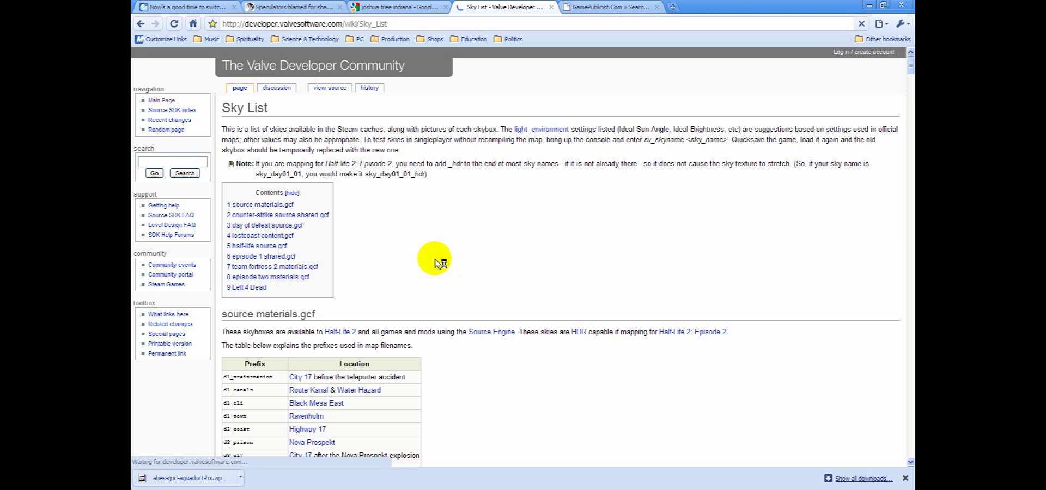
{"action": "scroll", "coordinate": [436, 259], "scroll_direction": "down", "scroll_amount": 5}
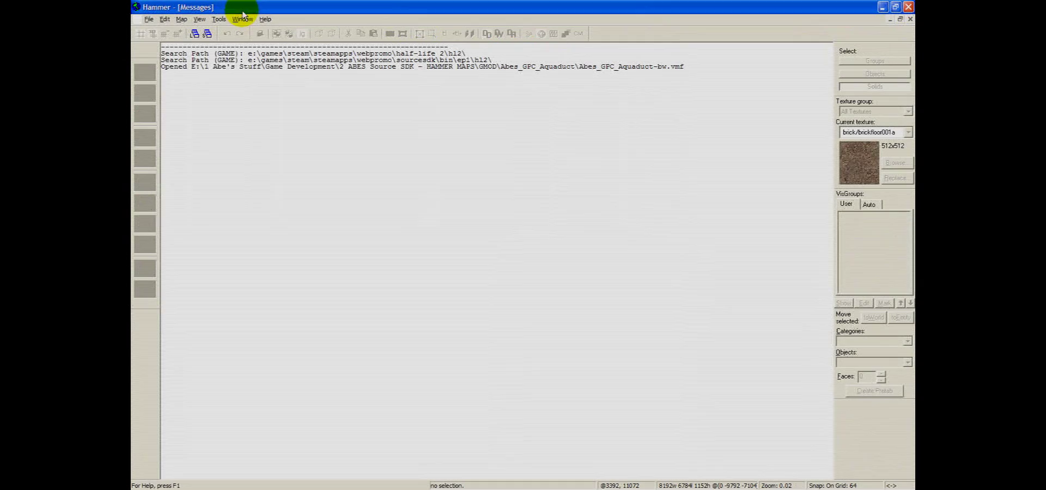
Create a new map in Hammer and enlarge the pane of the top 2D view
{"action": "left_click", "coordinate": [148, 19]}
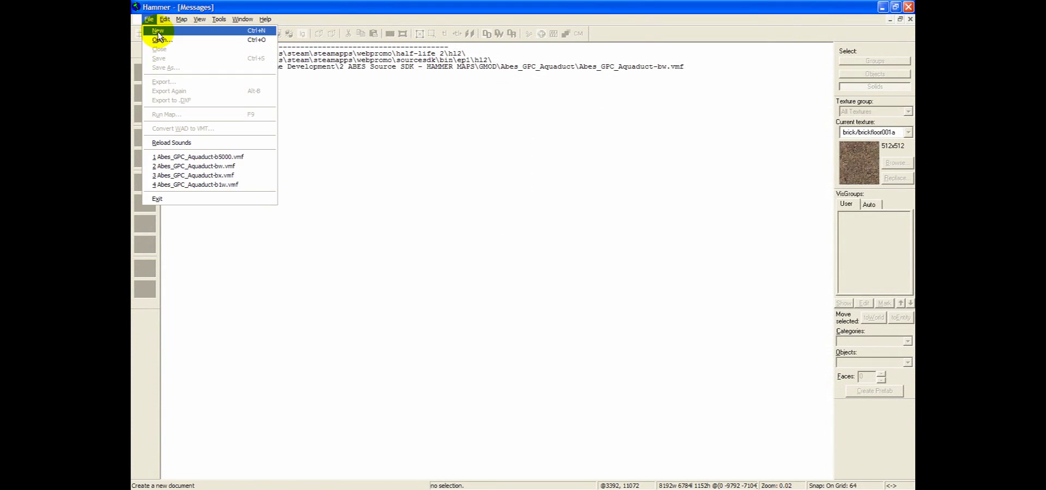
{"action": "left_click", "coordinate": [158, 31]}
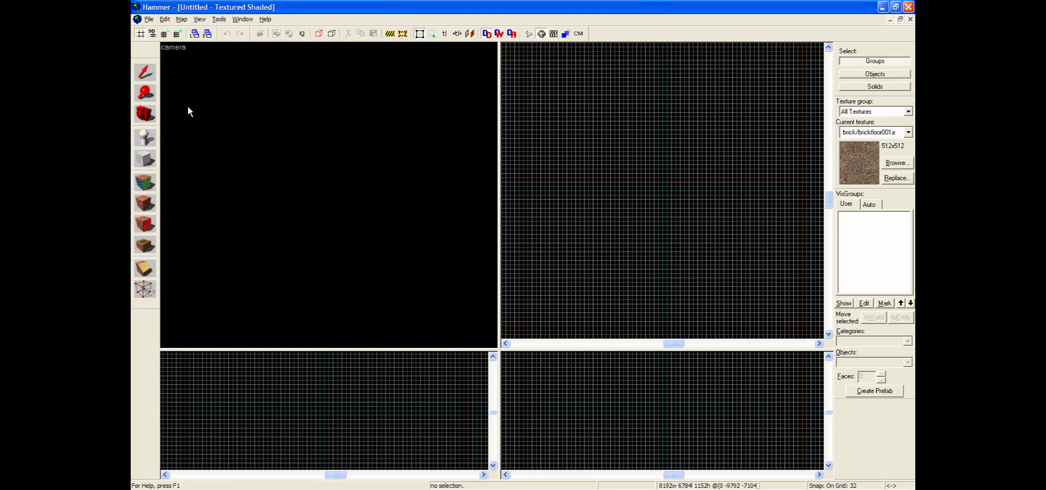
{"action": "left_click_drag", "start_coordinate": [497, 349], "coordinate": [341, 388]}
{"action": "scroll", "coordinate": [602, 155], "scroll_direction": "down", "scroll_amount": 5}
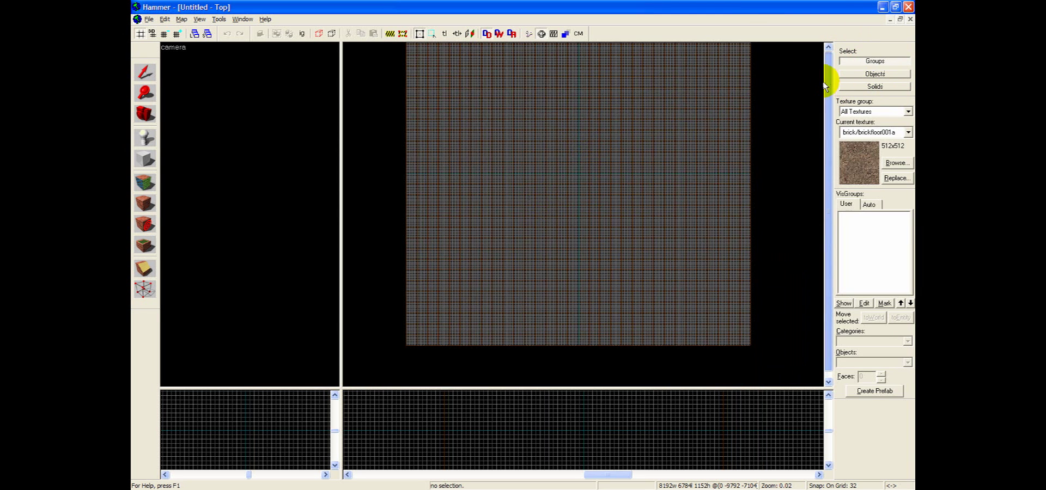
{"action": "left_click", "coordinate": [828, 82]}
{"action": "left_click", "coordinate": [828, 383]}
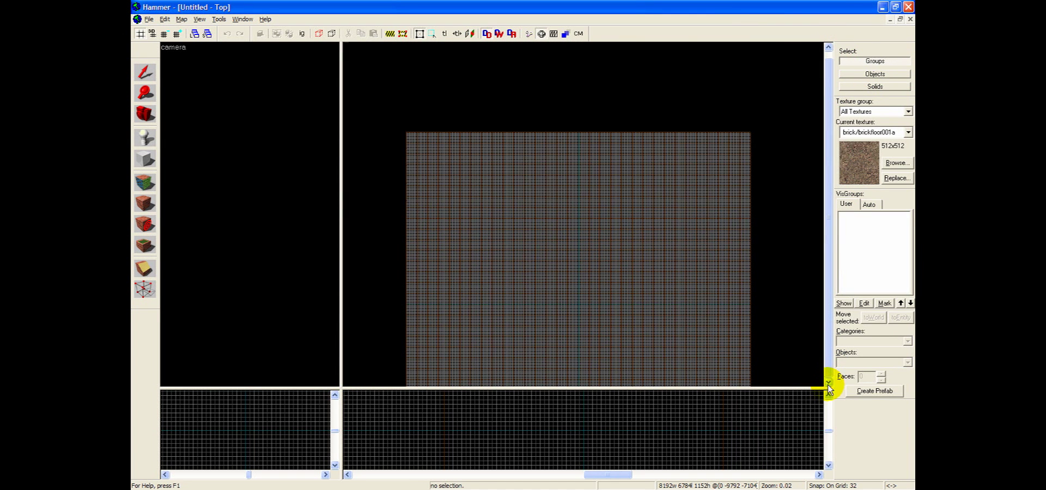
{"action": "left_click", "coordinate": [827, 383]}
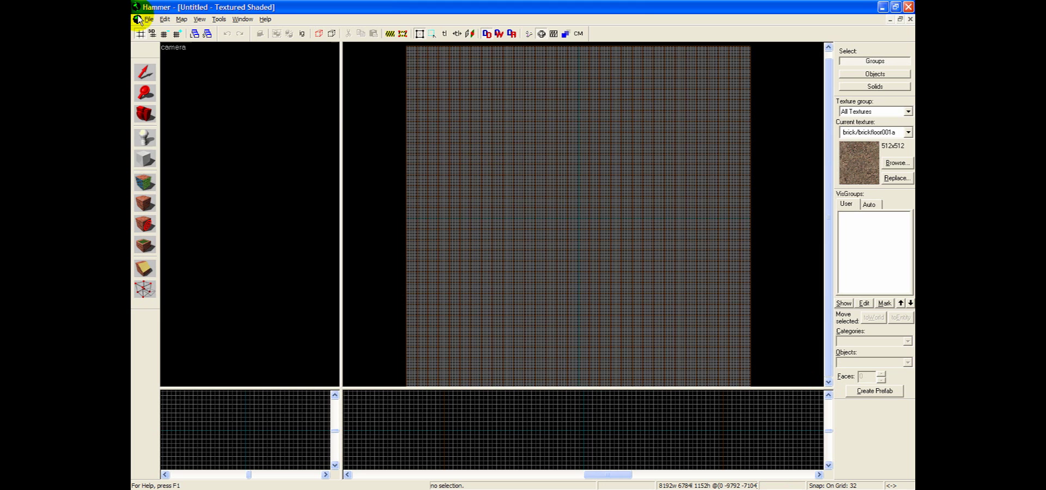
Activate the Block Creation Tool and set the grid snap to 512
{"action": "left_click", "coordinate": [143, 161]}
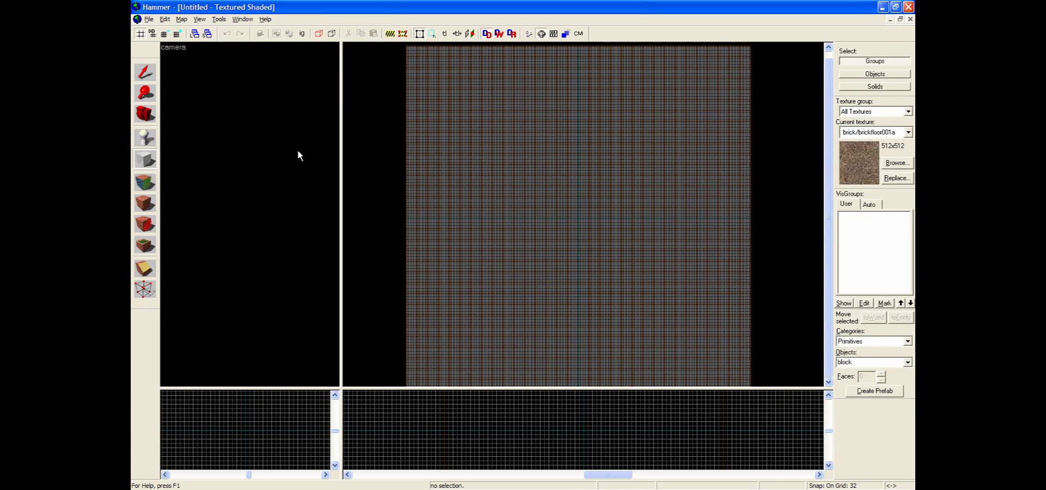
{"action": "key", "text": "]"}
{"action": "key", "text": "]"}
{"action": "key", "text": "]"}
{"action": "key", "text": "]"}
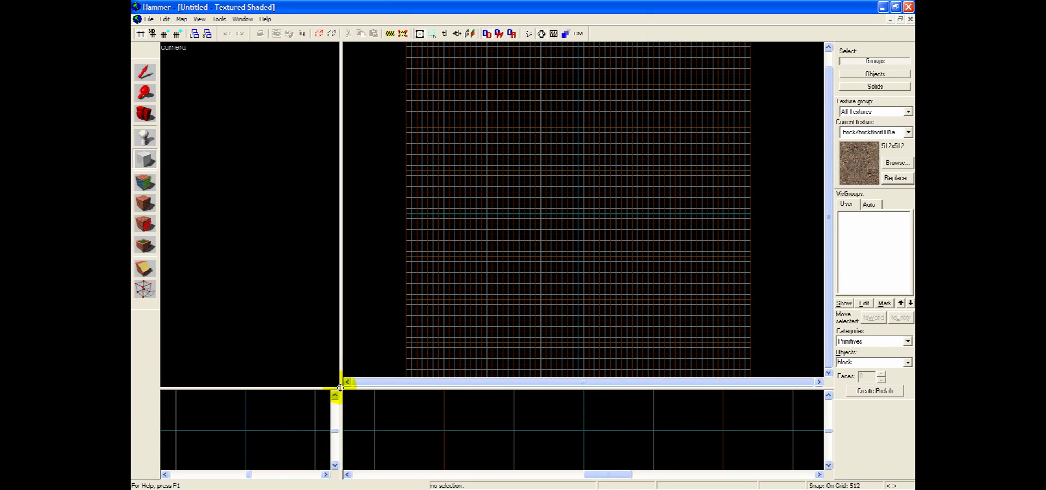
Outline a 31744 × 31744 unit block in the top view, one grid square inside the grid's outer edges
{"action": "left_click_drag", "start_coordinate": [339, 387], "coordinate": [305, 412]}
{"action": "scroll", "coordinate": [488, 257], "scroll_direction": "up", "scroll_amount": 2}
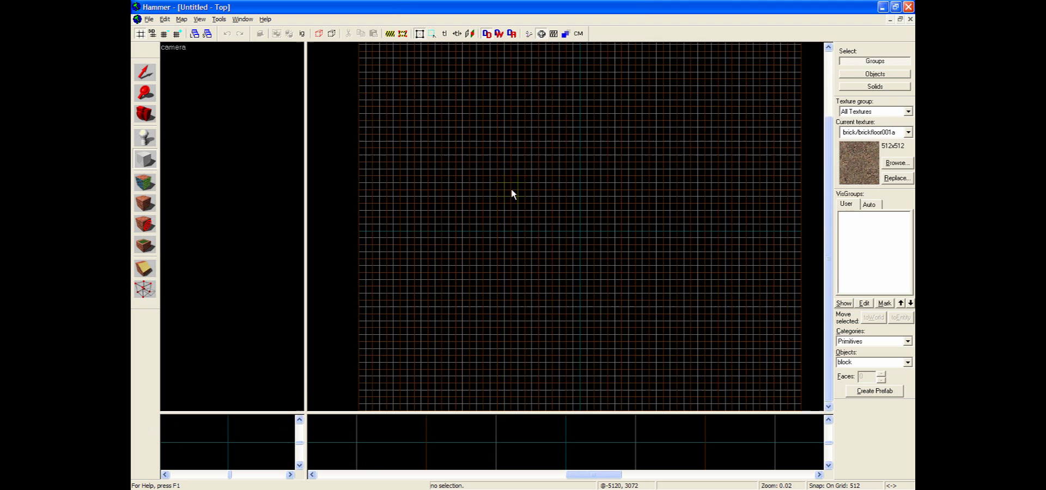
{"action": "scroll", "coordinate": [512, 193], "scroll_direction": "down", "scroll_amount": 2}
{"action": "scroll", "coordinate": [561, 189], "scroll_direction": "up", "scroll_amount": 2}
{"action": "scroll", "coordinate": [560, 194], "scroll_direction": "down", "scroll_amount": 1}
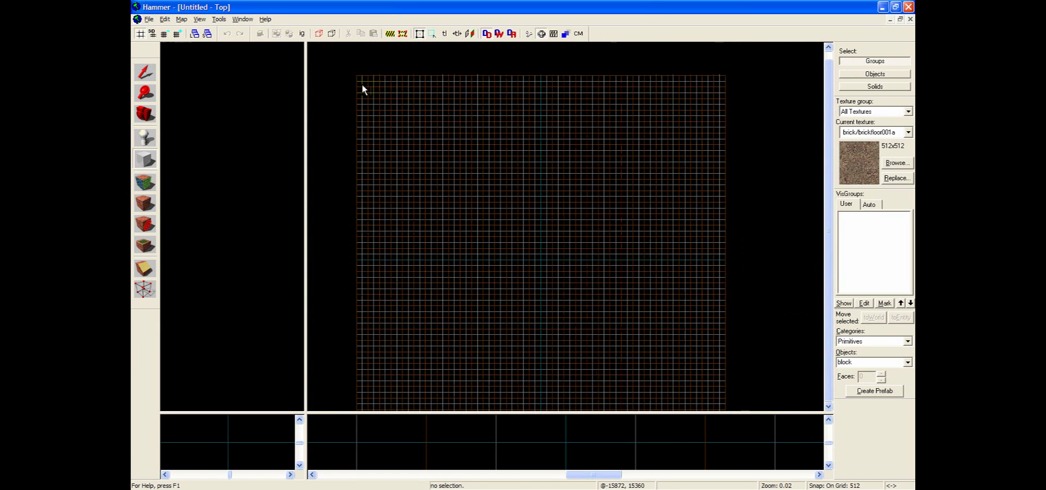
{"action": "left_click_drag", "start_coordinate": [364, 85], "coordinate": [725, 383]}
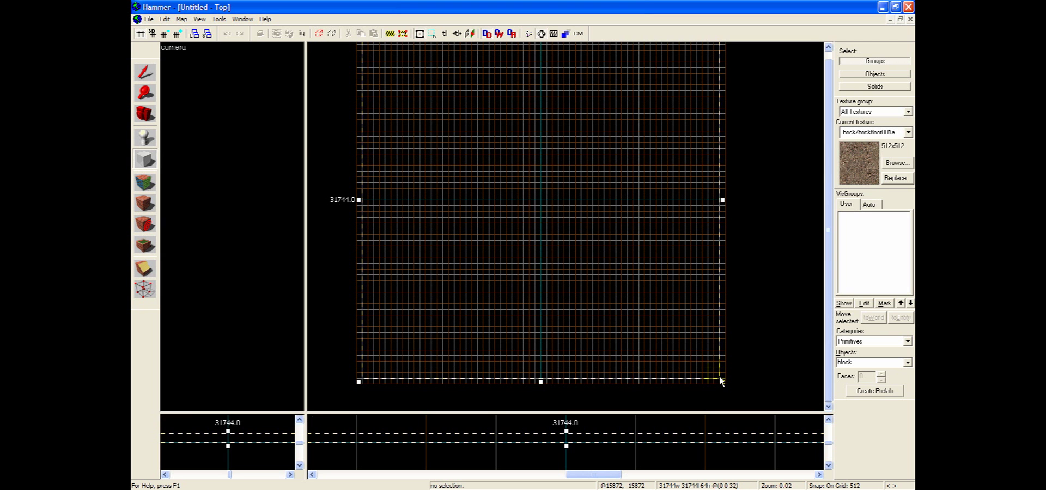
{"action": "scroll", "coordinate": [737, 387], "scroll_direction": "up", "scroll_amount": 10}
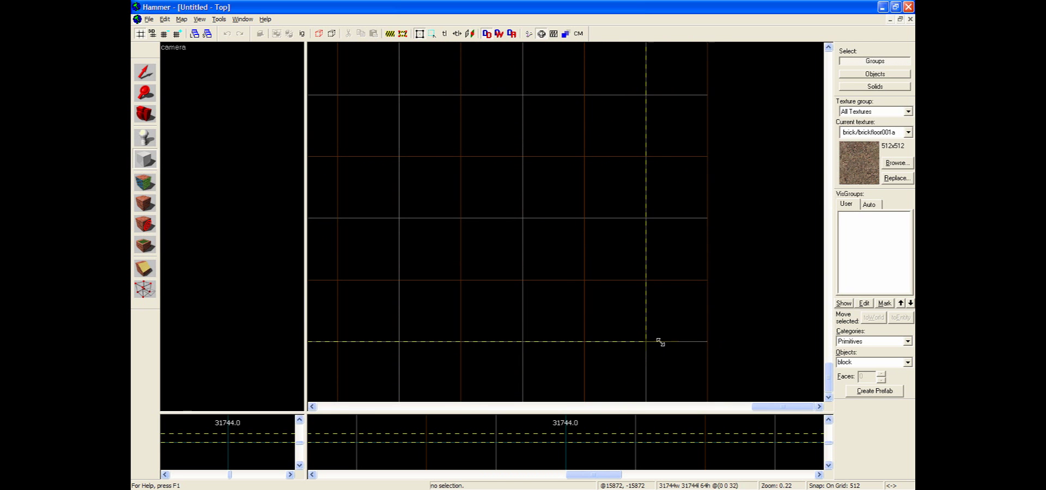
{"action": "scroll", "coordinate": [580, 305], "scroll_direction": "down", "scroll_amount": 9}
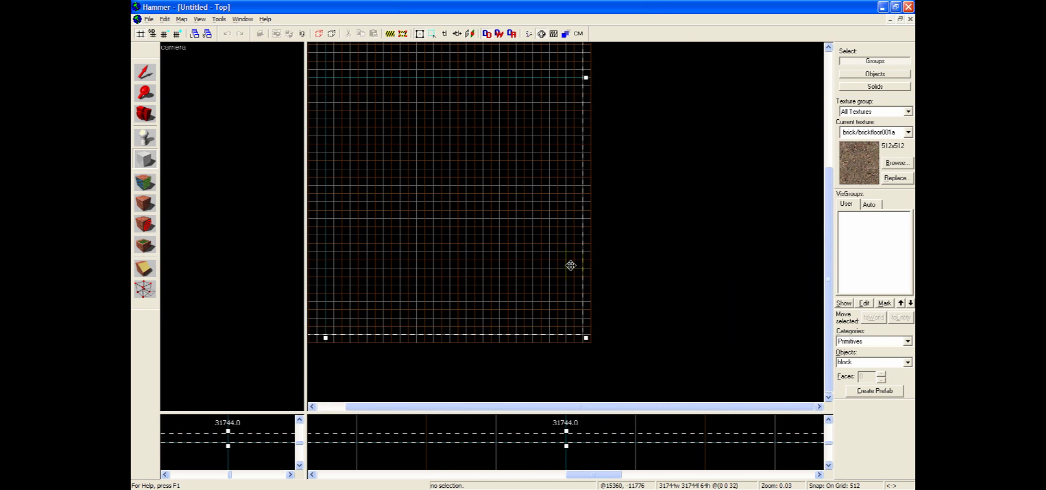
Draw a new block outline in the top view, move it inside the grid and stretch it to 31744 × 16896 units
{"action": "left_click_drag", "start_coordinate": [825, 288], "coordinate": [825, 229]}
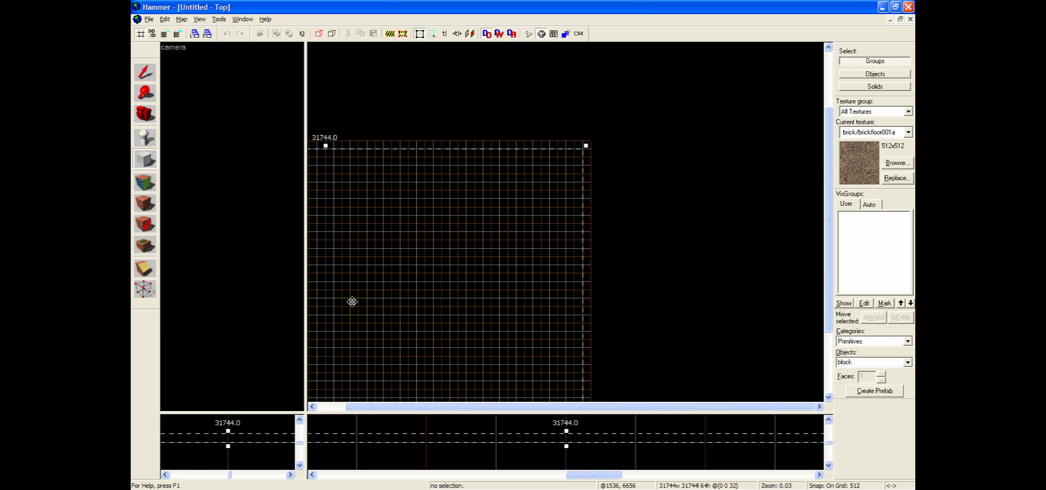
{"action": "left_click_drag", "start_coordinate": [377, 291], "coordinate": [731, 126]}
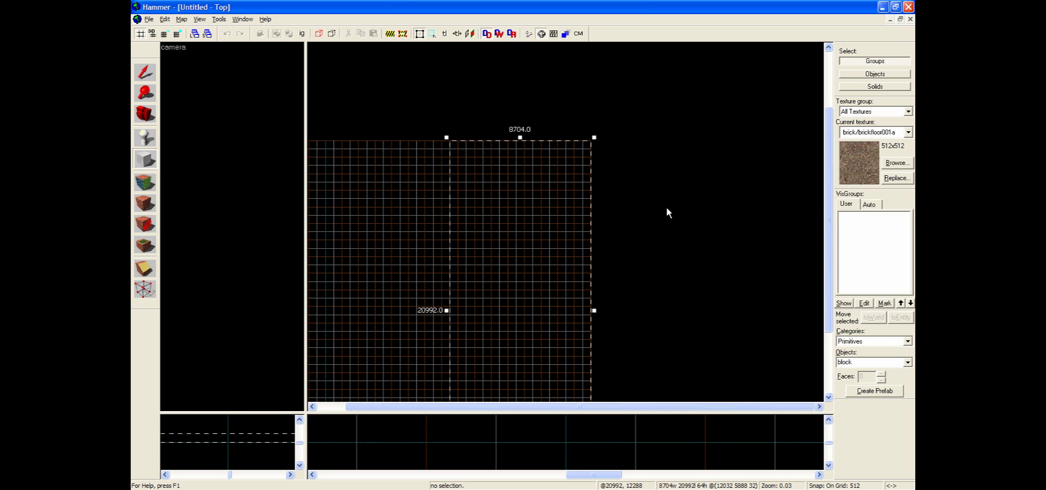
{"action": "left_click_drag", "start_coordinate": [486, 288], "coordinate": [646, 225]}
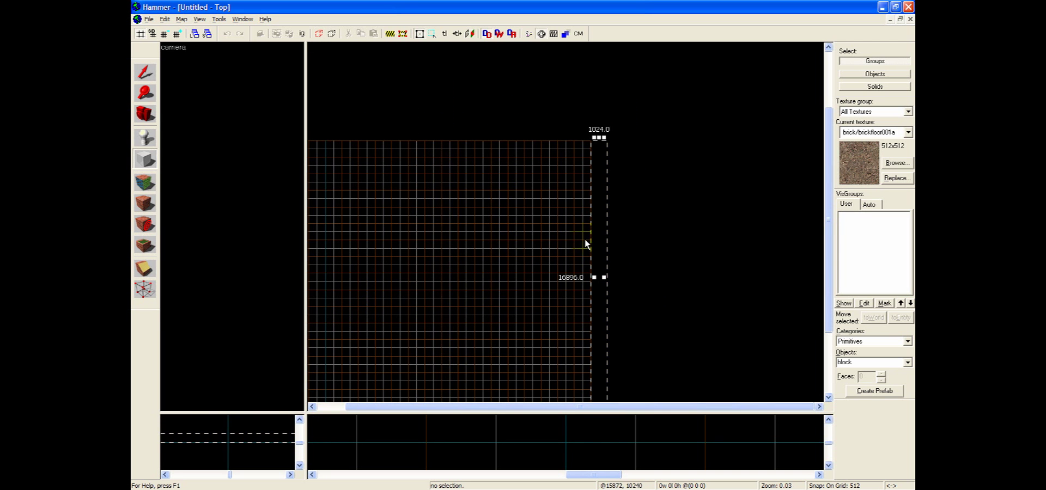
{"action": "left_click_drag", "start_coordinate": [594, 243], "coordinate": [565, 239]}
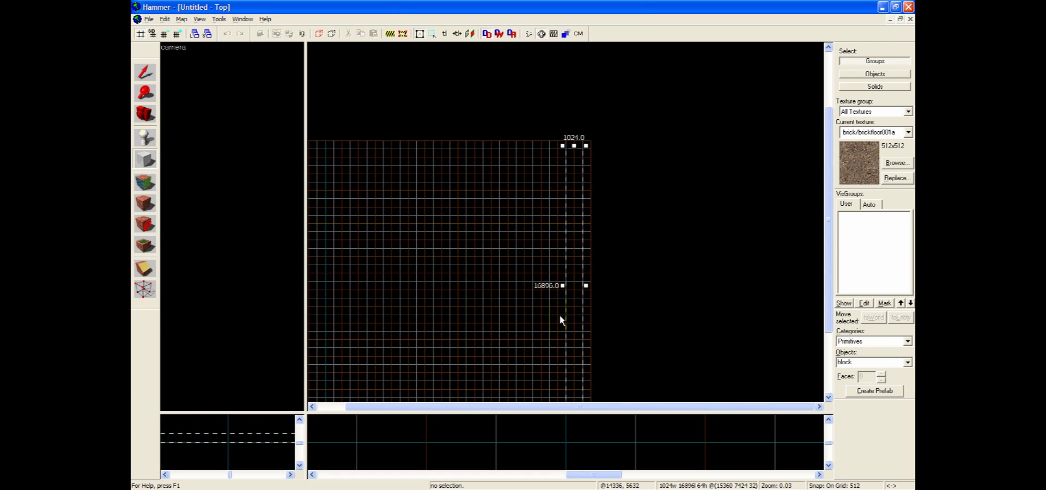
{"action": "left_click_drag", "start_coordinate": [563, 289], "coordinate": [381, 349]}
{"action": "left_click", "coordinate": [828, 406]}
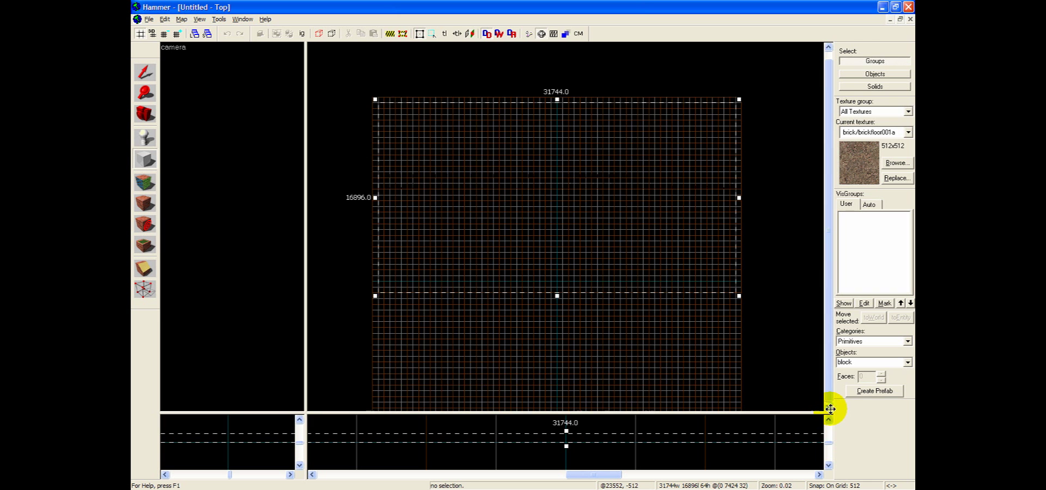
{"action": "left_click", "coordinate": [828, 407]}
Redraw the block outline in the top view as 31744 × 31744 units, one square inside the grid's outer edges
{"action": "left_click_drag", "start_coordinate": [555, 202], "coordinate": [548, 321]}
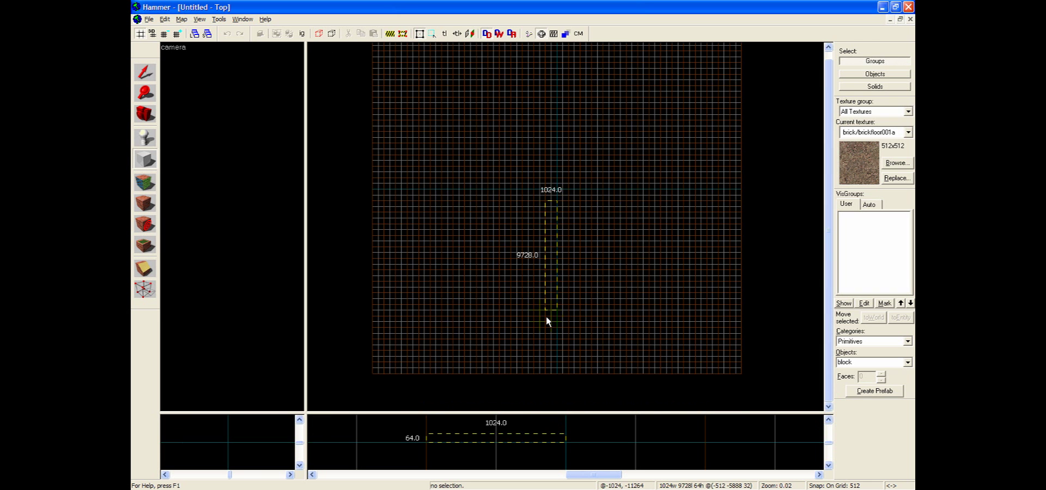
{"action": "left_click_drag", "start_coordinate": [734, 373], "coordinate": [379, 133]}
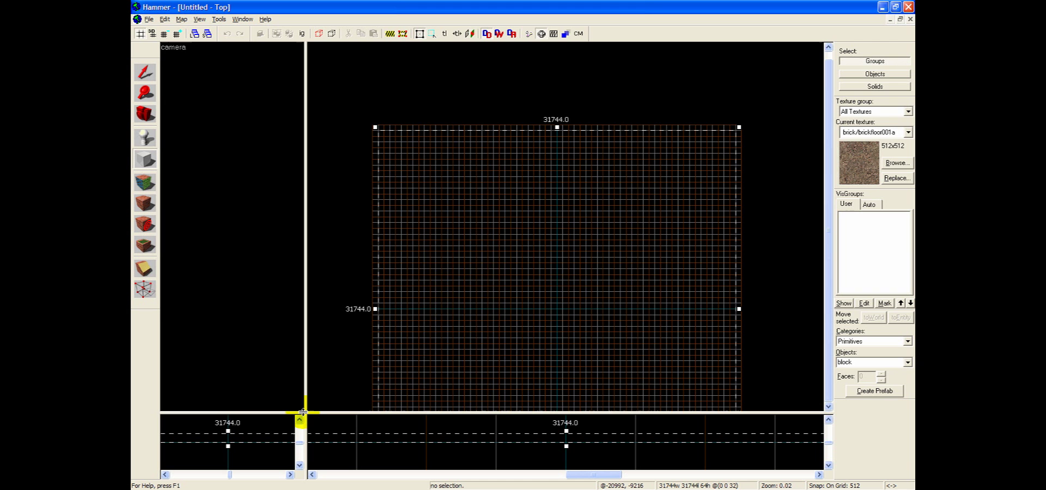
Enlarge the right side view and raise the outline's upper edge near the top of the grid, making it 15872 units high
{"action": "left_click_drag", "start_coordinate": [304, 413], "coordinate": [346, 99]}
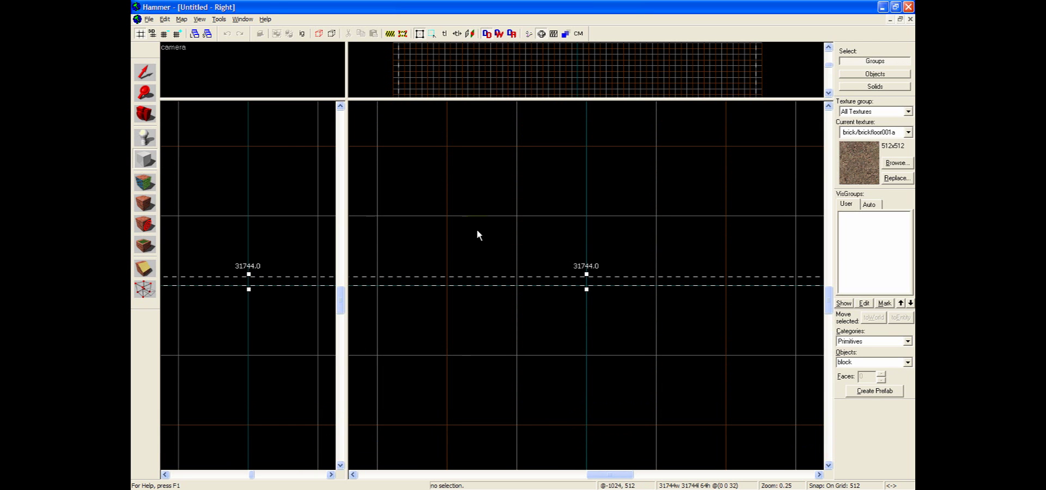
{"action": "left_click", "coordinate": [162, 112]}
{"action": "scroll", "coordinate": [624, 362], "scroll_direction": "down", "scroll_amount": 8}
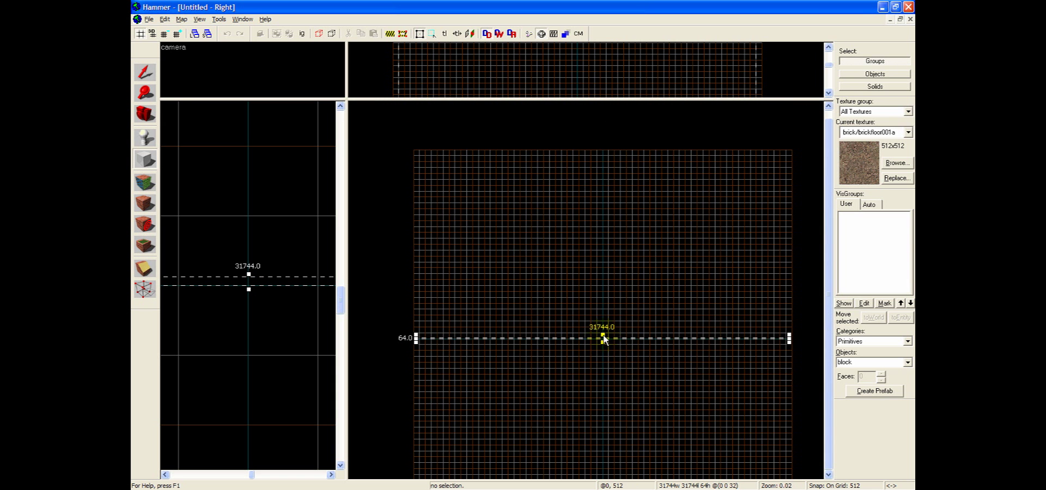
{"action": "scroll", "coordinate": [609, 361], "scroll_direction": "up", "scroll_amount": 2}
{"action": "scroll", "coordinate": [609, 314], "scroll_direction": "down", "scroll_amount": 2}
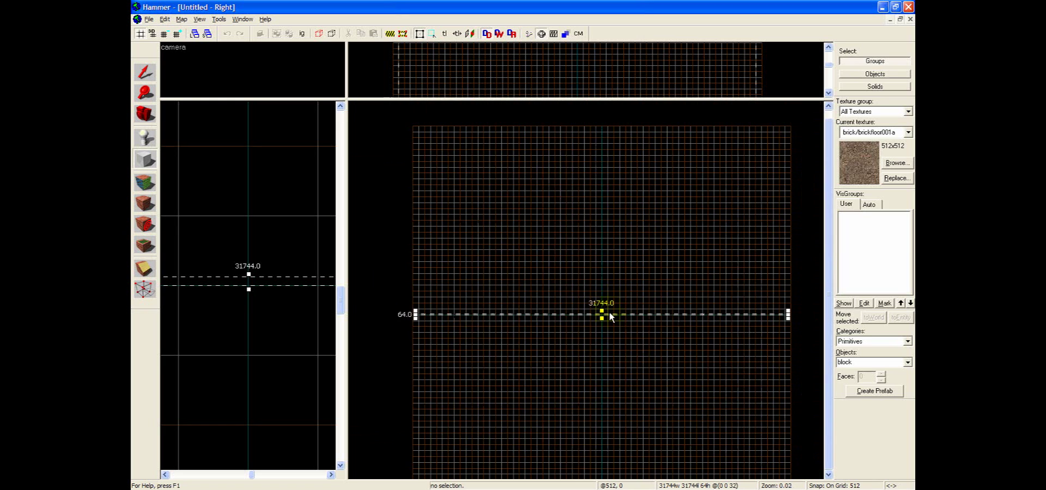
{"action": "left_click_drag", "start_coordinate": [604, 316], "coordinate": [598, 131]}
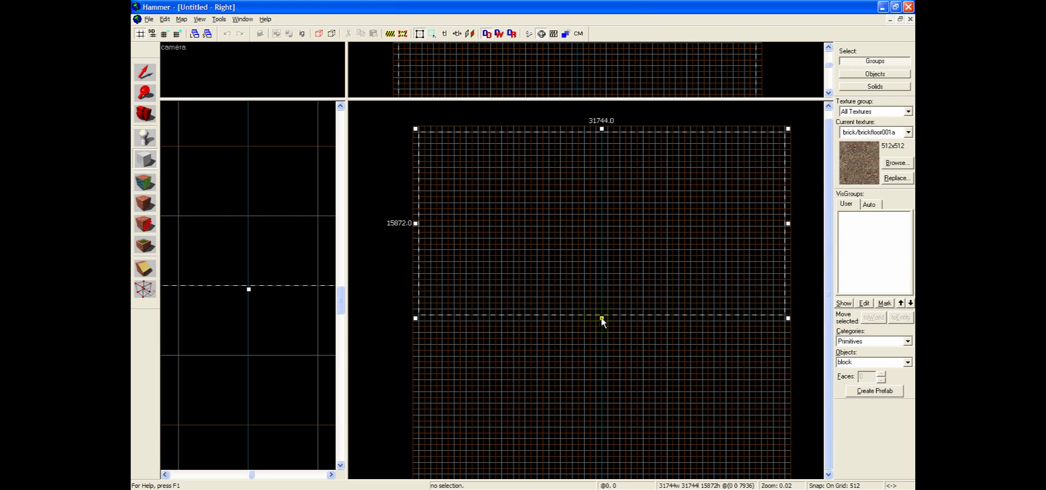
Extend the outline's lower edge in the right side view to one square above the grid's bottom, for a height of 31744 units
{"action": "left_click_drag", "start_coordinate": [601, 316], "coordinate": [636, 186]}
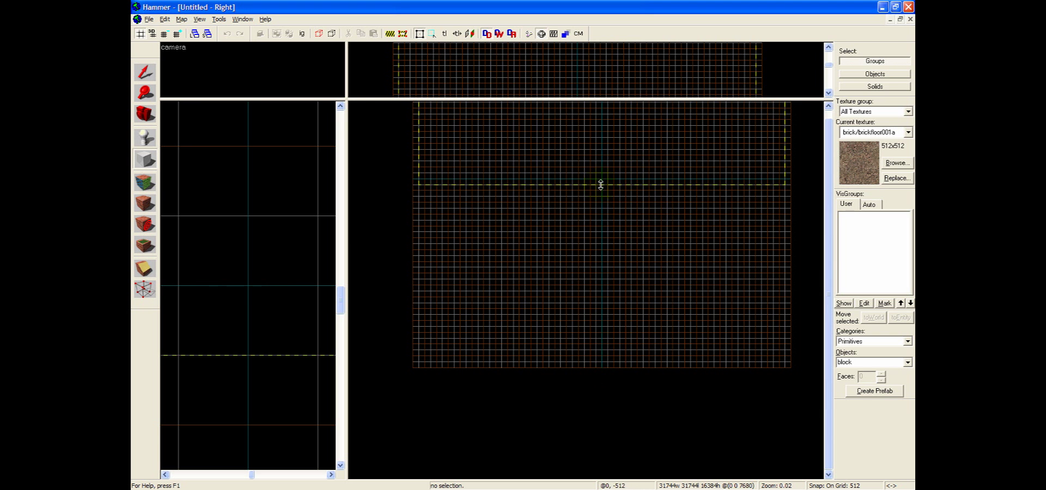
{"action": "left_click_drag", "start_coordinate": [601, 184], "coordinate": [599, 362]}
{"action": "scroll", "coordinate": [439, 386], "scroll_direction": "up", "scroll_amount": 1}
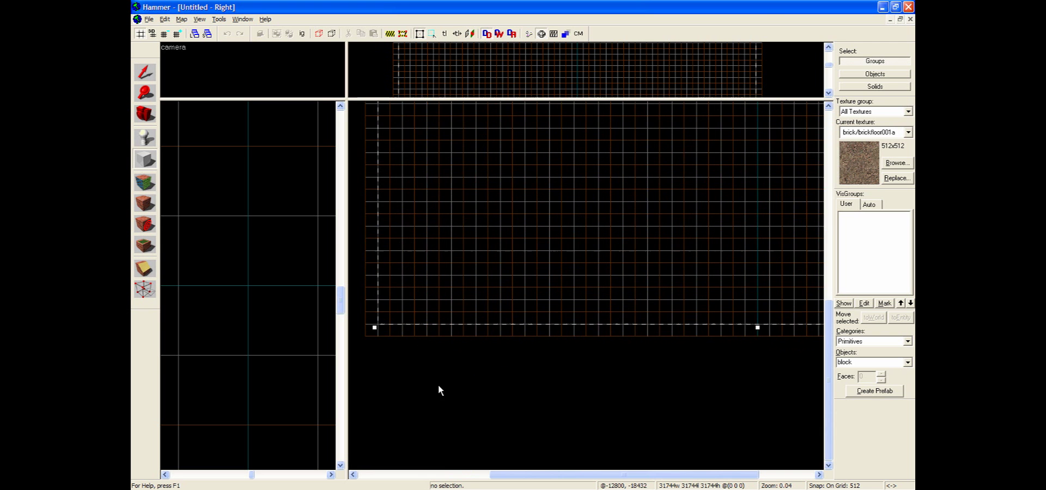
Check the outline's edges in the right and front views, and create the solid block from it
{"action": "scroll", "coordinate": [791, 307], "scroll_direction": "up", "scroll_amount": 2}
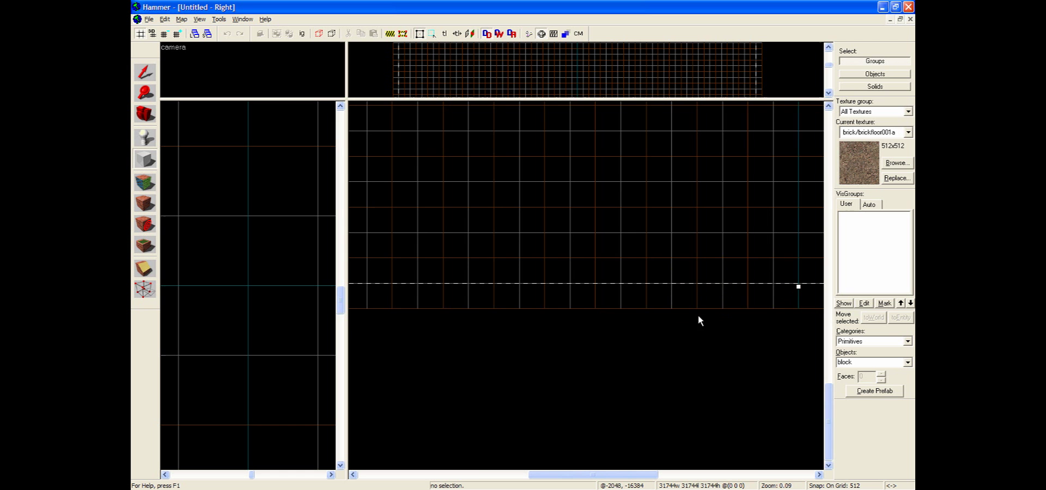
{"action": "scroll", "coordinate": [745, 326], "scroll_direction": "down", "scroll_amount": 2}
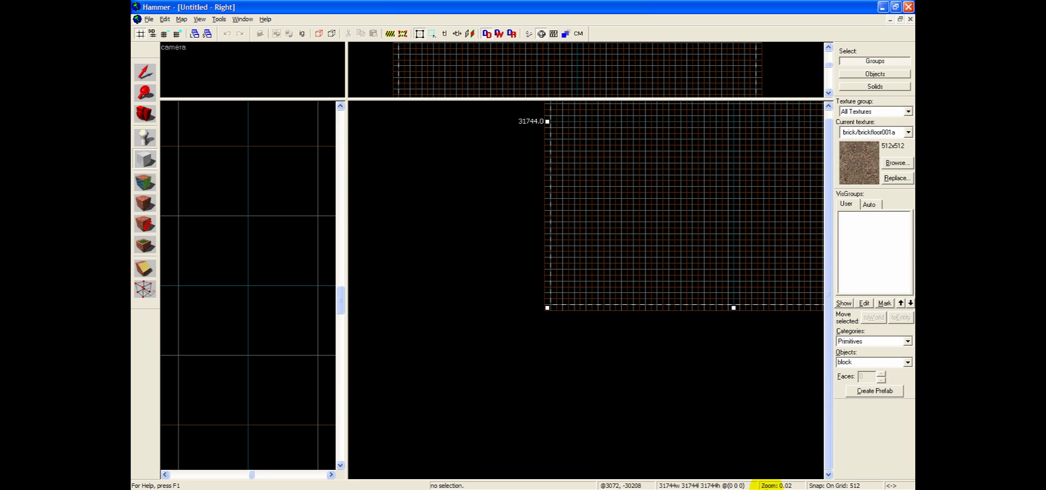
{"action": "scroll", "coordinate": [692, 184], "scroll_direction": "up", "scroll_amount": 1}
{"action": "scroll", "coordinate": [692, 183], "scroll_direction": "down", "scroll_amount": 1}
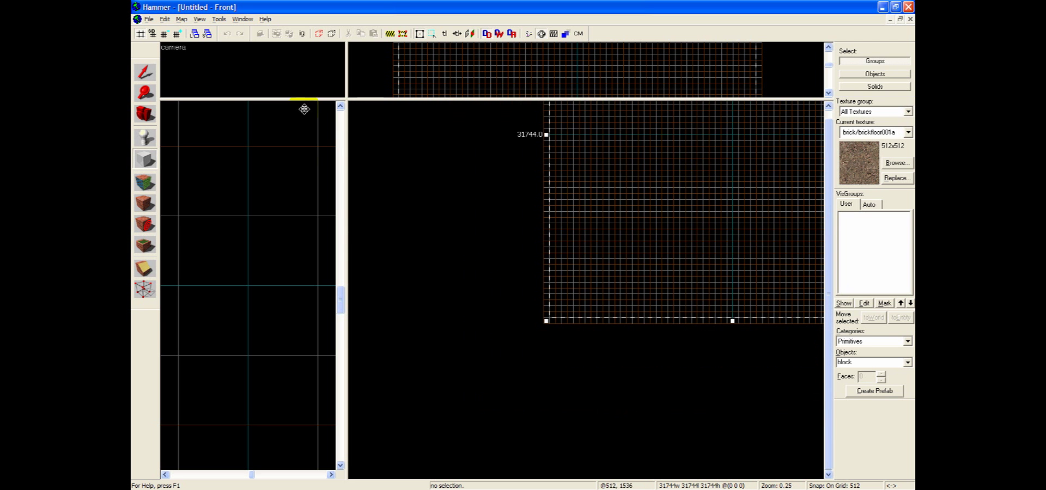
{"action": "scroll", "coordinate": [213, 247], "scroll_direction": "down", "scroll_amount": 5}
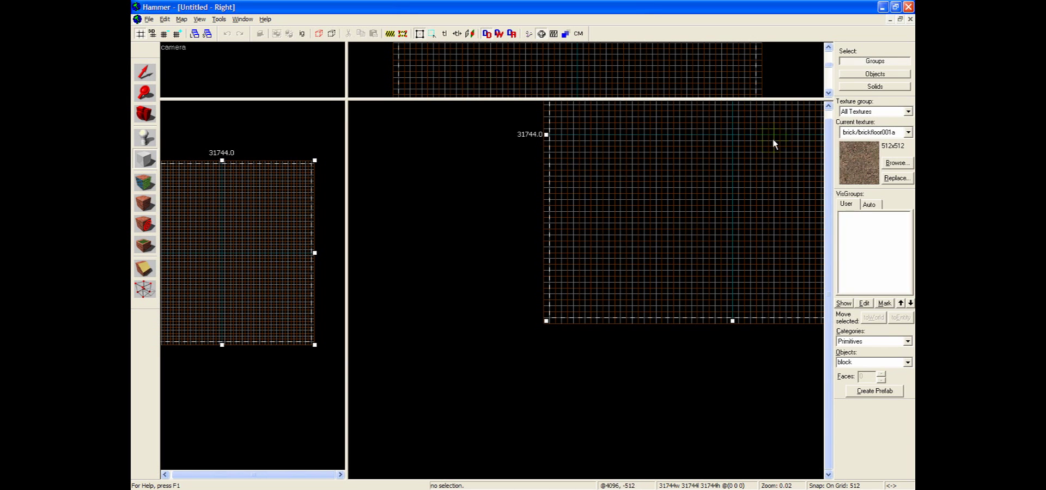
{"action": "left_click_drag", "start_coordinate": [346, 99], "coordinate": [342, 410]}
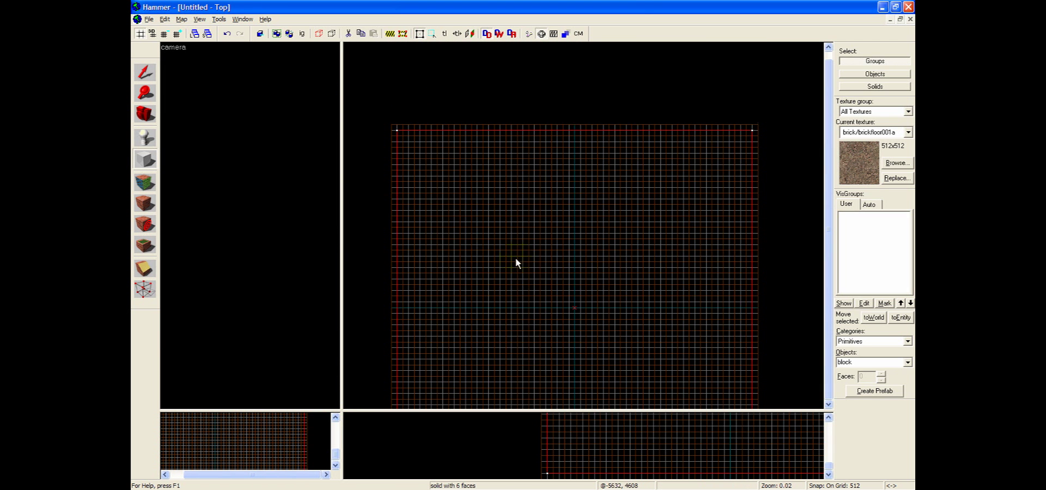
Try moving the solid block around in the top view and put it back one square inside the grid's edges
{"action": "left_click", "coordinate": [145, 72]}
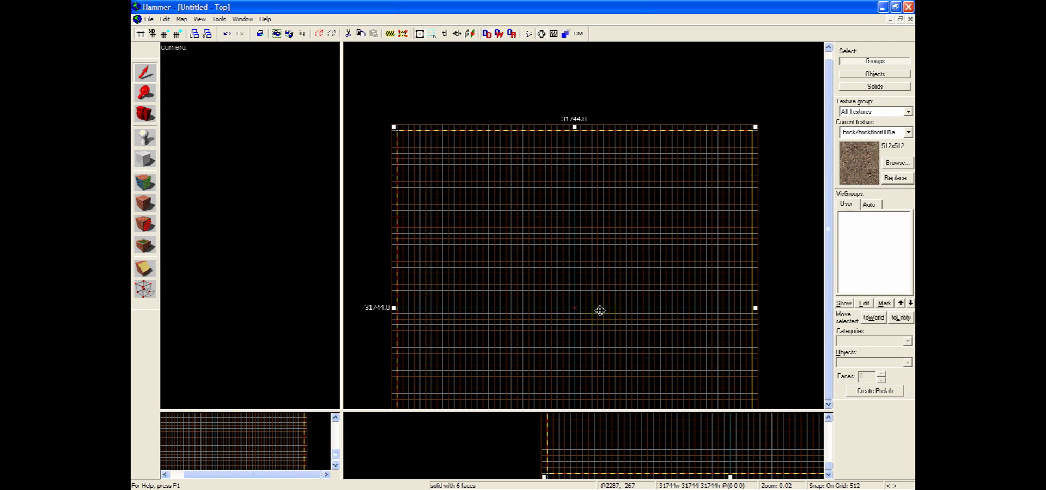
{"action": "left_click_drag", "start_coordinate": [657, 350], "coordinate": [514, 140]}
{"action": "left_click_drag", "start_coordinate": [555, 230], "coordinate": [250, 234]}
{"action": "left_click_drag", "start_coordinate": [353, 205], "coordinate": [727, 224]}
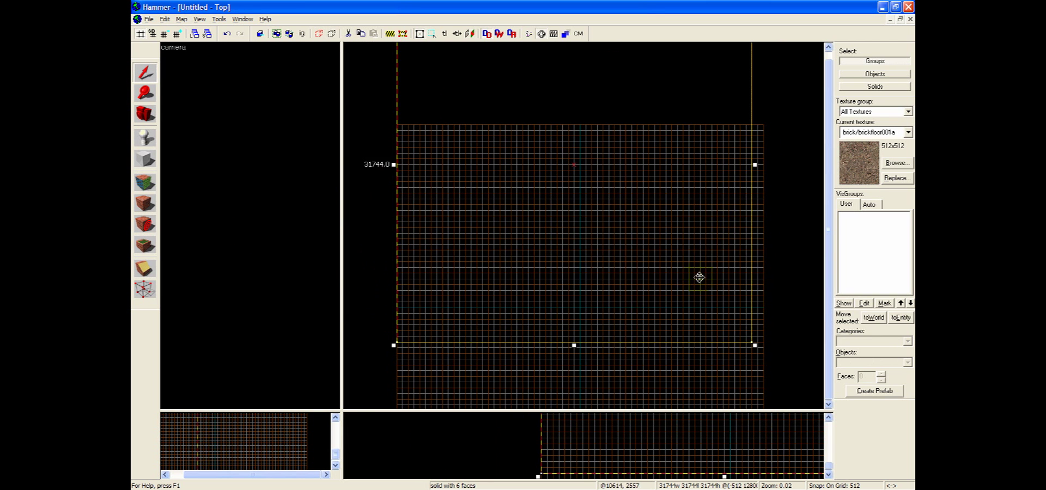
{"action": "left_click_drag", "start_coordinate": [681, 280], "coordinate": [703, 229]}
{"action": "left_click_drag", "start_coordinate": [650, 164], "coordinate": [644, 342]}
{"action": "left_click_drag", "start_coordinate": [665, 269], "coordinate": [654, 287]}
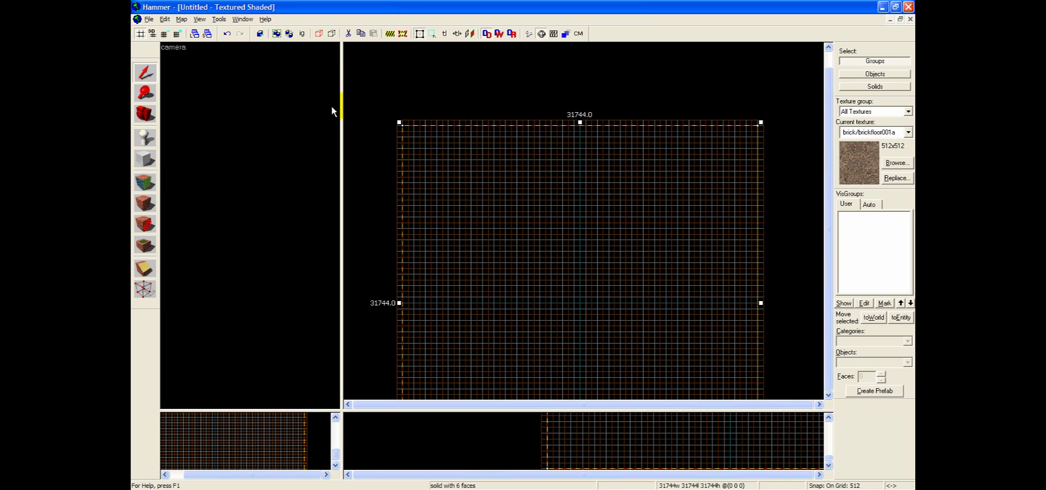
{"action": "left_click", "coordinate": [166, 20]}
{"action": "mouse_move", "coordinate": [178, 23]}
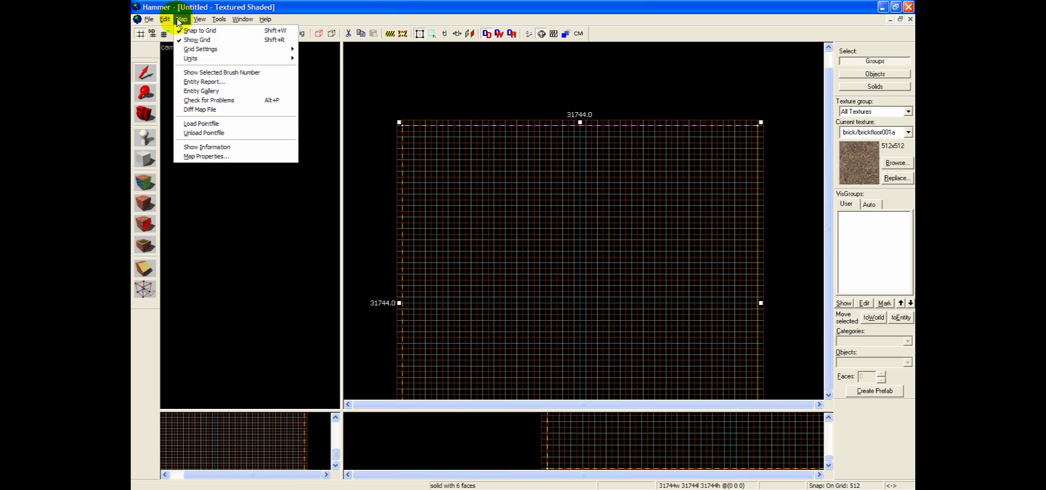
{"action": "left_click", "coordinate": [364, 9]}
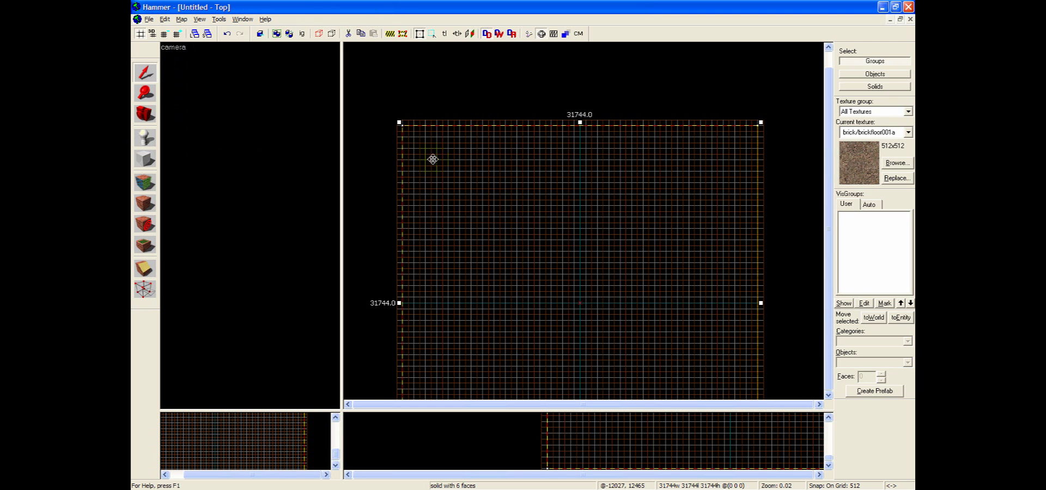
Examine the block's position against the grid's outer edges in the top view
{"action": "mouse_move", "coordinate": [509, 184]}
{"action": "left_mouse_down"}
{"action": "mouse_move", "coordinate": [476, 185]}
{"action": "mouse_move", "coordinate": [527, 191]}
{"action": "left_mouse_up"}
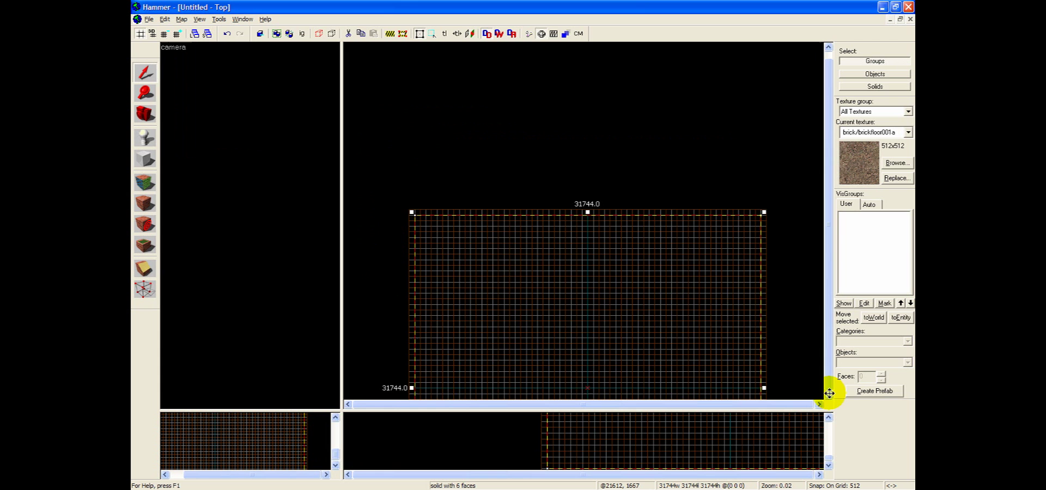
{"action": "left_click", "coordinate": [828, 395]}
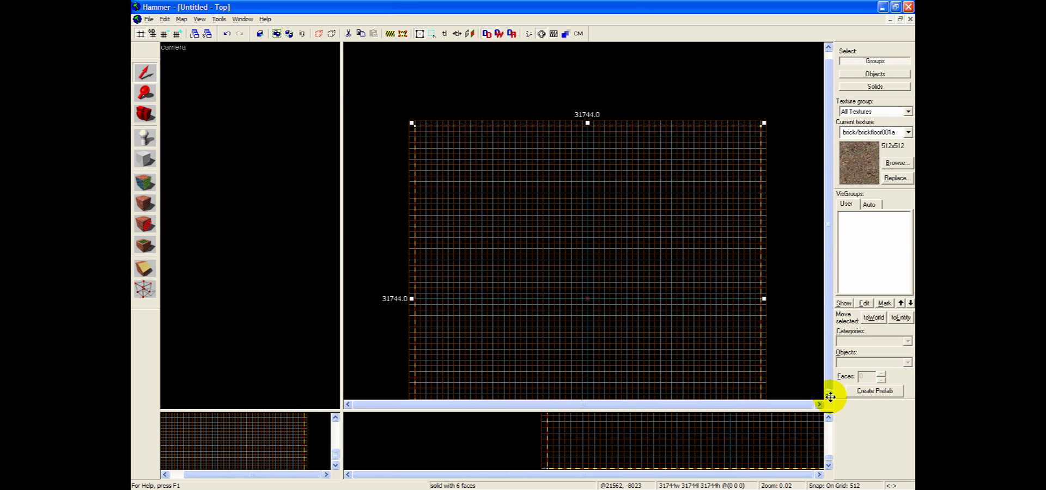
{"action": "left_click", "coordinate": [829, 396]}
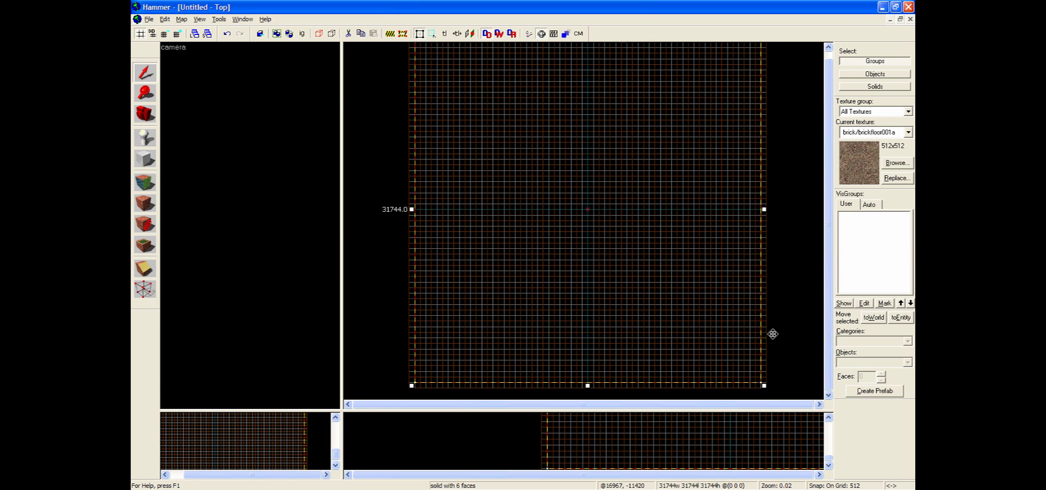
{"action": "left_click_drag", "start_coordinate": [828, 323], "coordinate": [828, 296]}
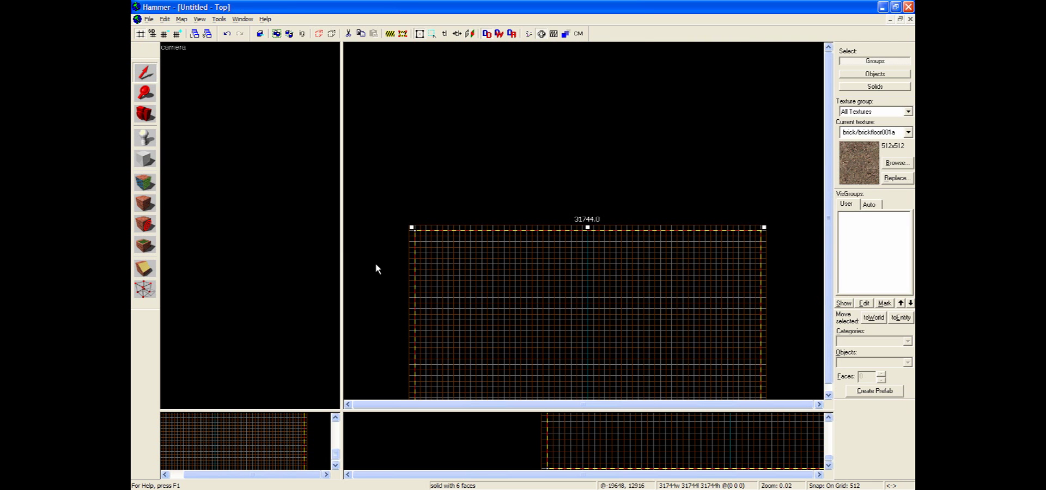
{"action": "left_click", "coordinate": [137, 20]}
{"action": "left_click", "coordinate": [828, 395]}
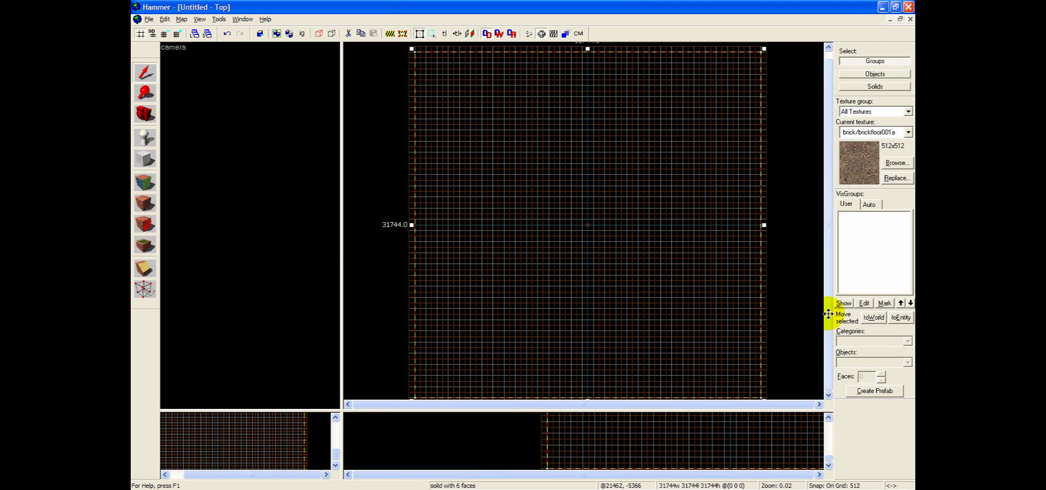
{"action": "left_click", "coordinate": [827, 395]}
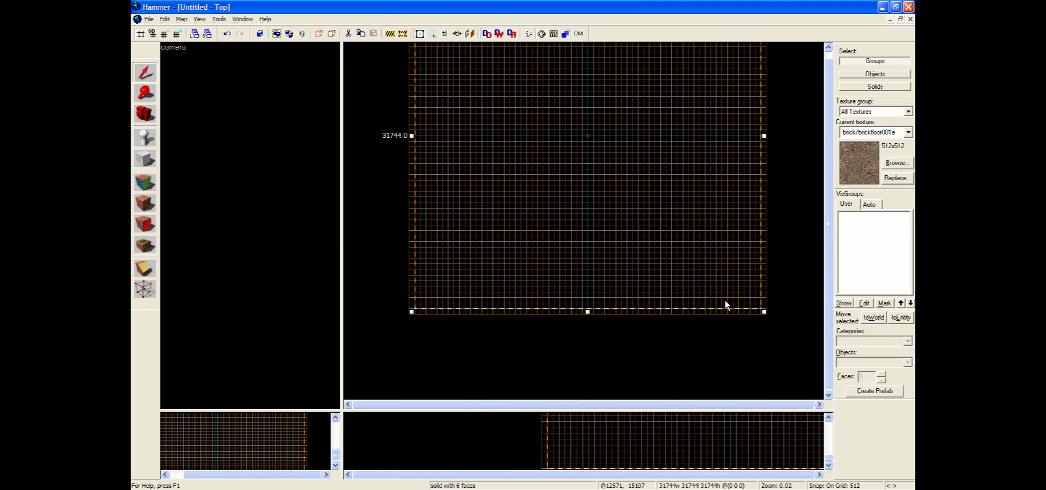
{"action": "left_click", "coordinate": [828, 47]}
{"action": "left_click", "coordinate": [828, 105]}
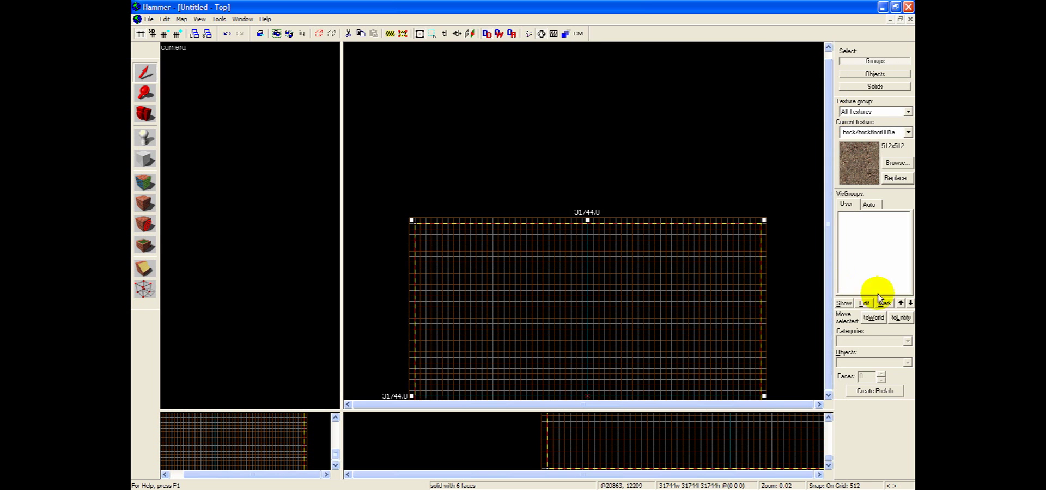
{"action": "left_click", "coordinate": [828, 395]}
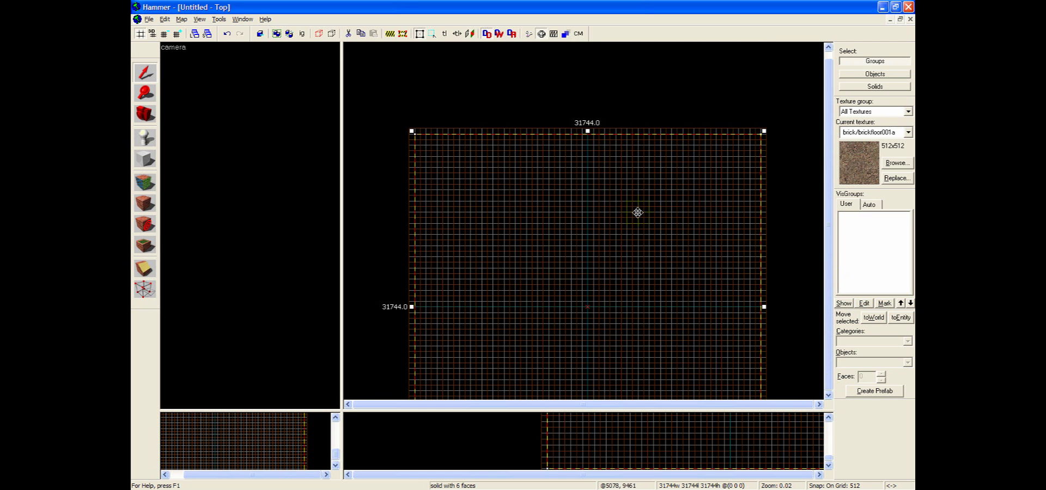
{"action": "left_click", "coordinate": [828, 395]}
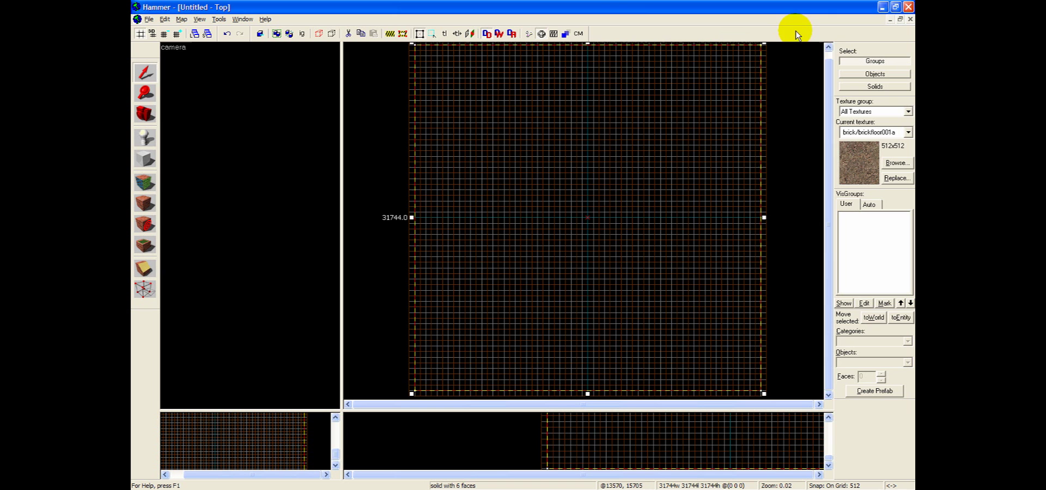
{"action": "left_click", "coordinate": [828, 47]}
{"action": "left_click_drag", "start_coordinate": [648, 185], "coordinate": [635, 191]}
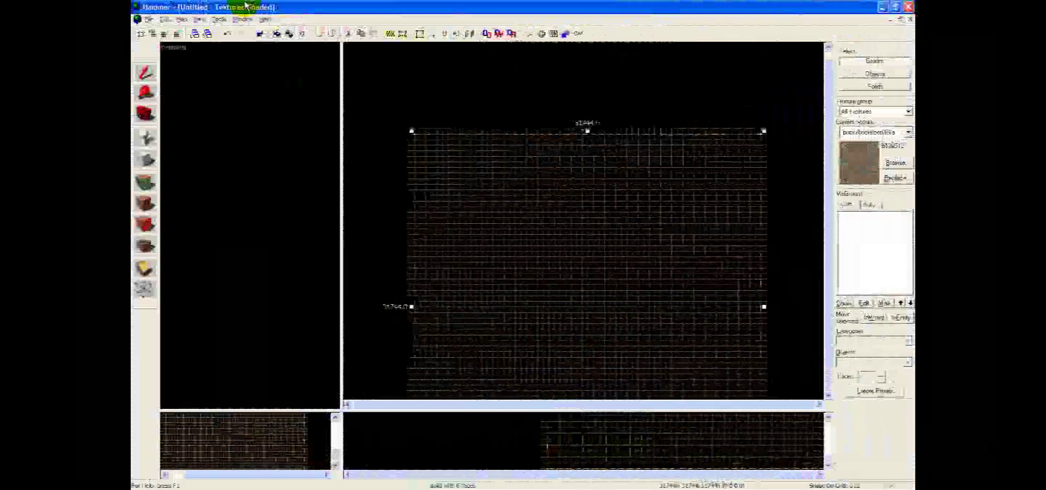
Make the selected block hollow outward with a wall thickness of -64
{"action": "left_click", "coordinate": [218, 19]}
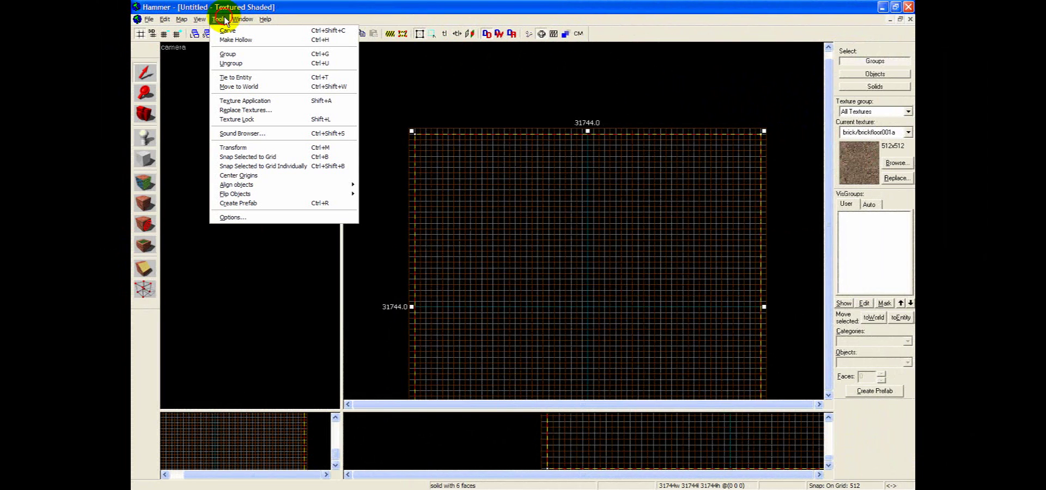
{"action": "left_click", "coordinate": [234, 42]}
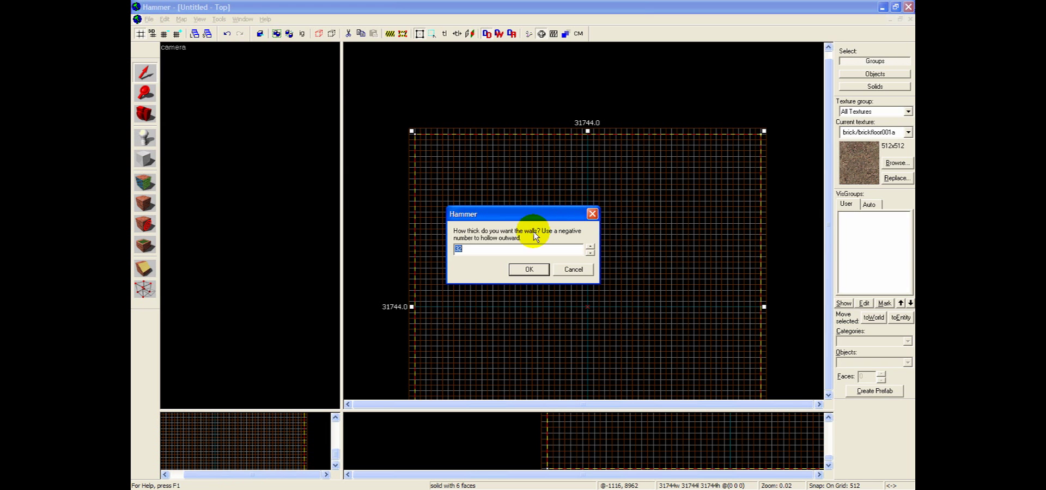
{"action": "left_click_drag", "start_coordinate": [497, 213], "coordinate": [522, 178]}
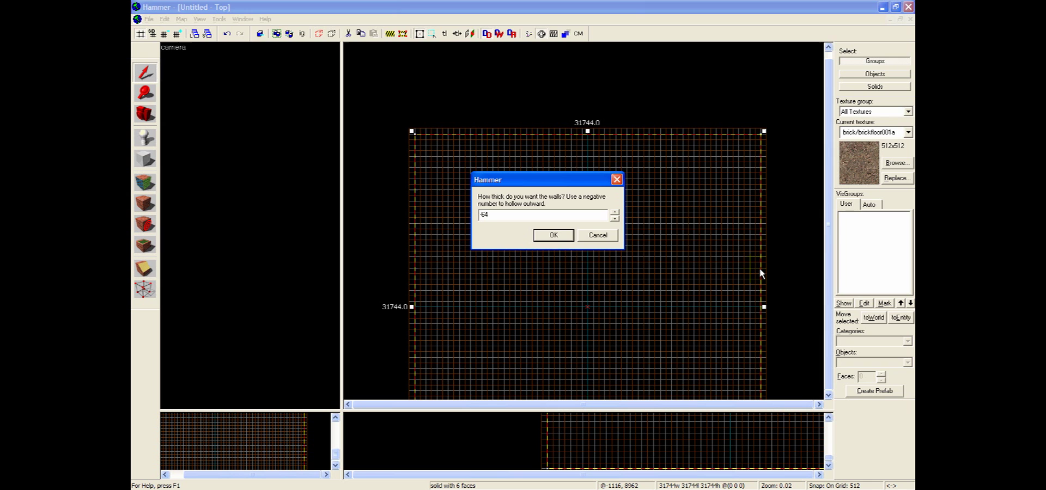
{"action": "key", "text": "Return"}
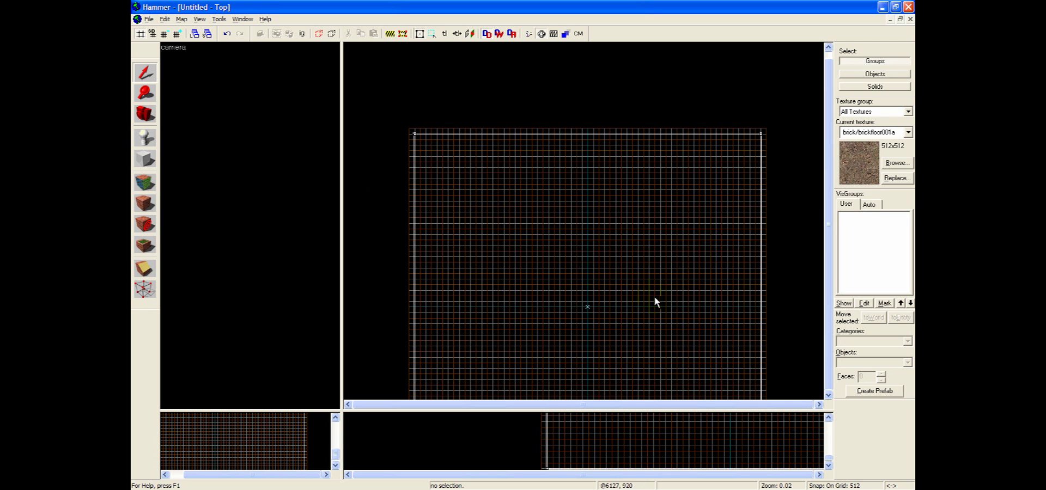
Select the hollowed block's group of walls in the top view by its center mark
{"action": "left_click", "coordinate": [144, 111]}
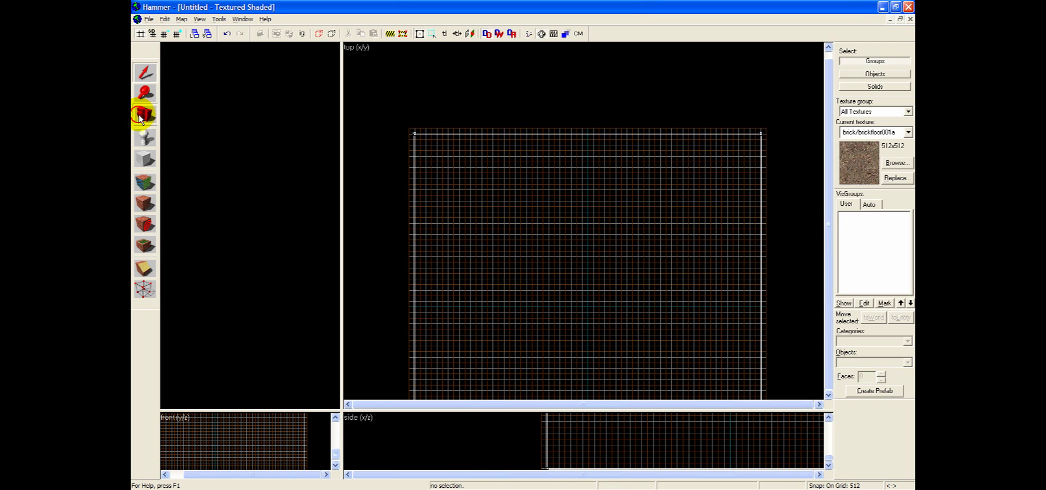
{"action": "left_click", "coordinate": [145, 72]}
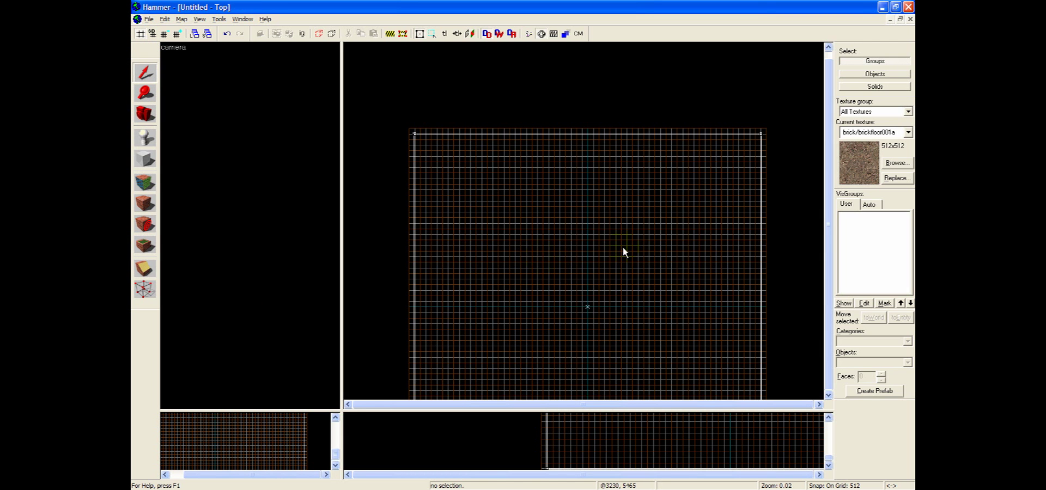
{"action": "left_click", "coordinate": [588, 309]}
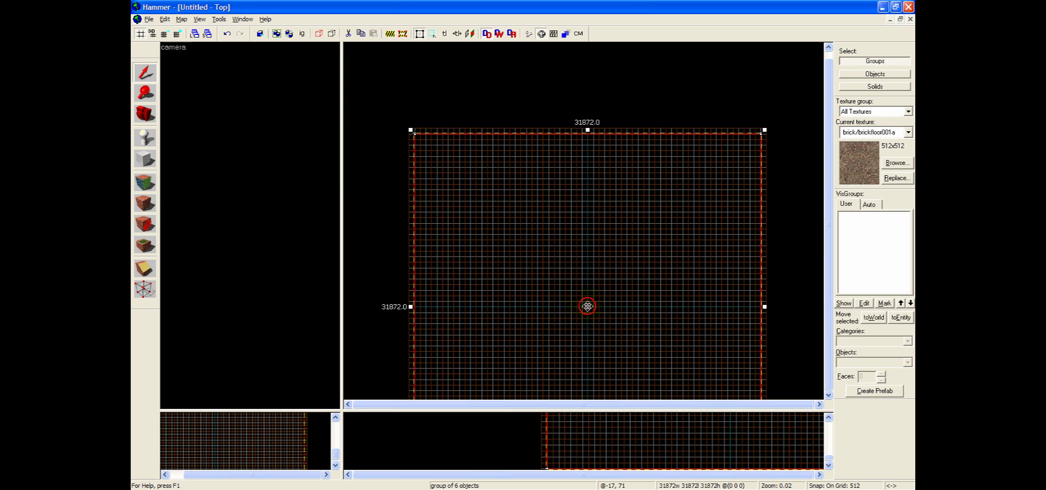
Try moving the whole wall group around in the top view and undo each move
{"action": "left_click_drag", "start_coordinate": [644, 316], "coordinate": [417, 171]}
{"action": "left_click_drag", "start_coordinate": [487, 161], "coordinate": [679, 263]}
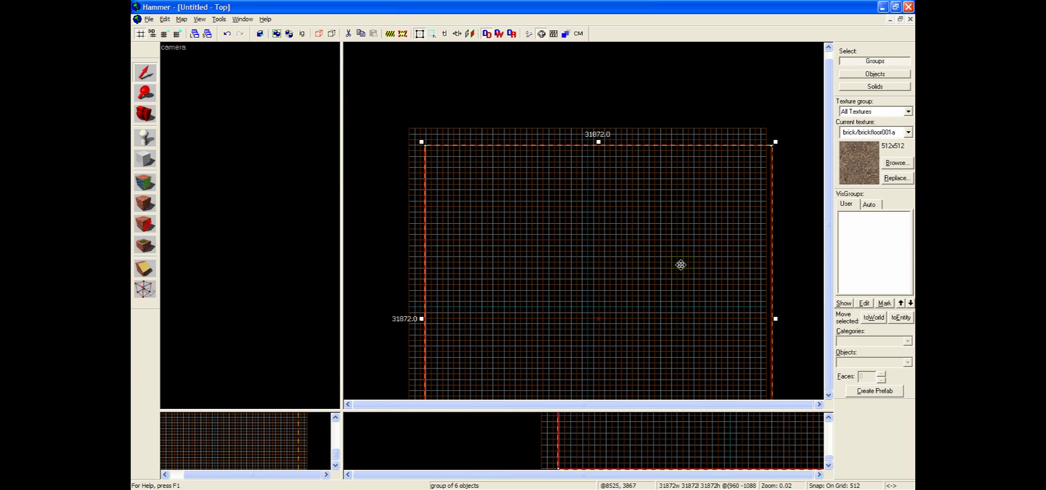
{"action": "key", "text": "ctrl+z"}
{"action": "key", "text": "ctrl+z"}
{"action": "key", "text": "ctrl+z"}
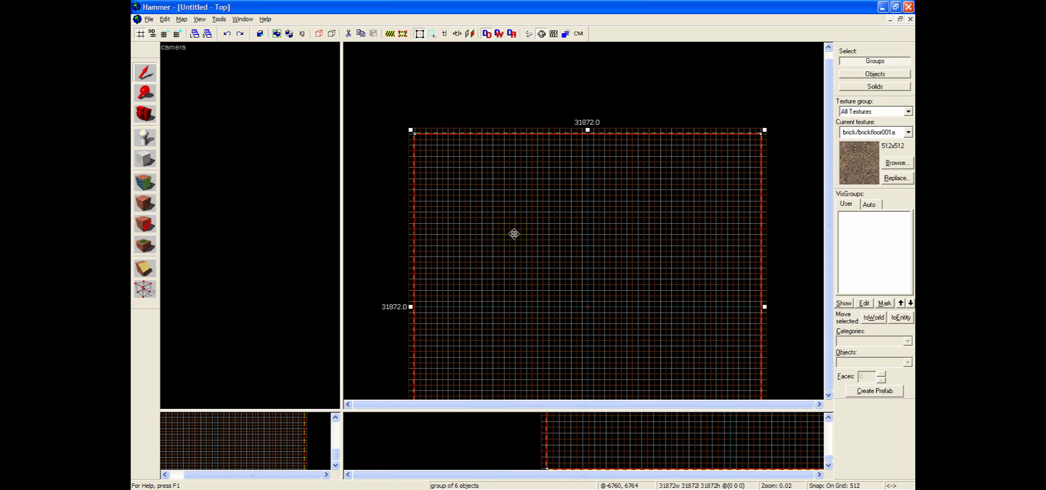
{"action": "left_click", "coordinate": [211, 48]}
{"action": "left_click", "coordinate": [193, 19]}
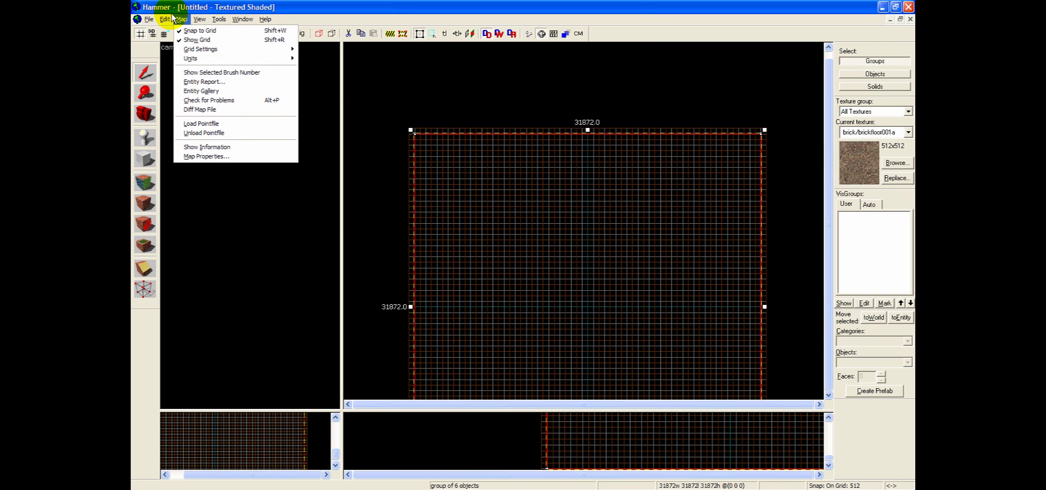
{"action": "mouse_move", "coordinate": [218, 20]}
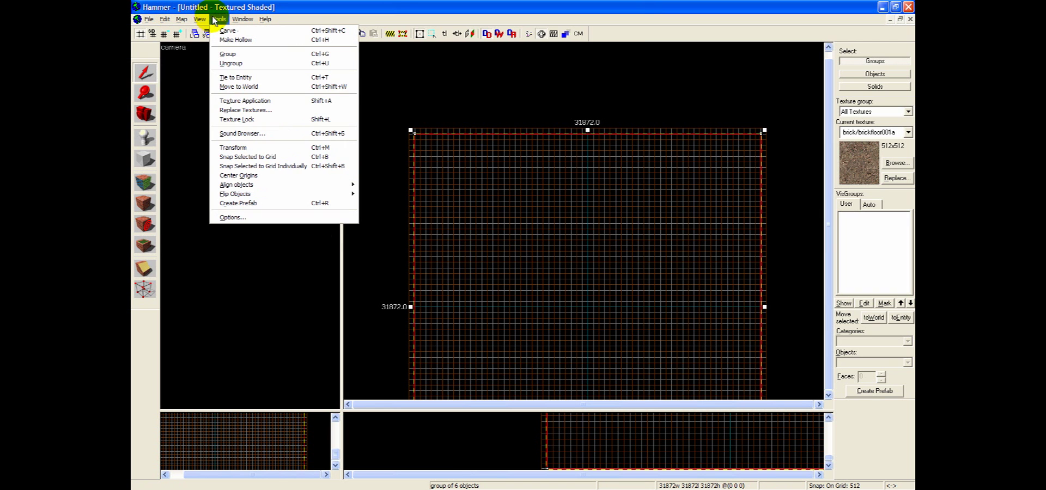
{"action": "left_click", "coordinate": [600, 92]}
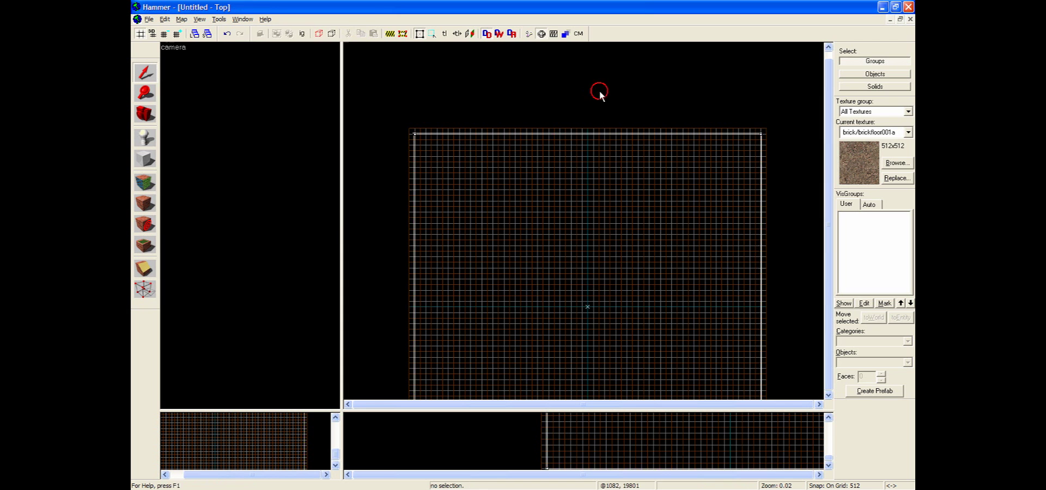
{"action": "left_click", "coordinate": [588, 309]}
{"action": "left_click_drag", "start_coordinate": [588, 306], "coordinate": [624, 229]}
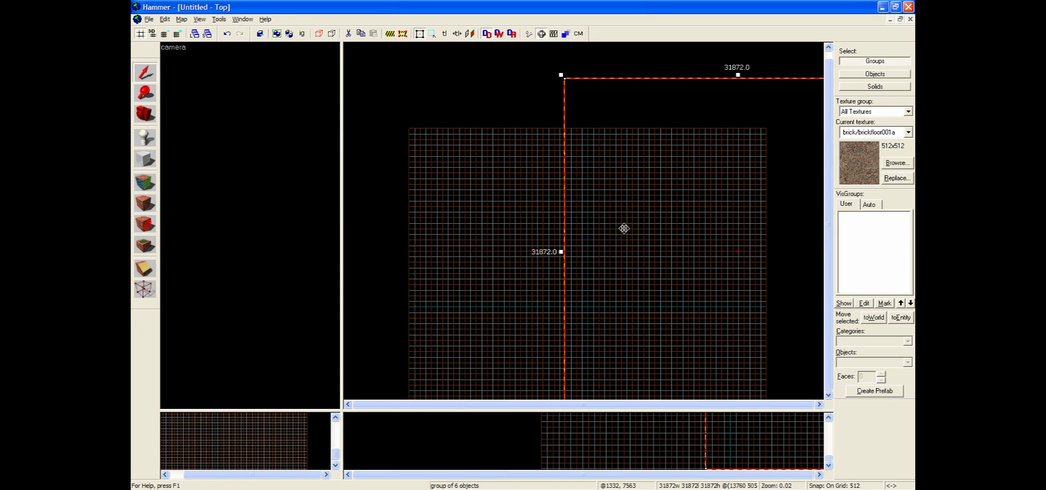
{"action": "key", "text": "ctrl+z"}
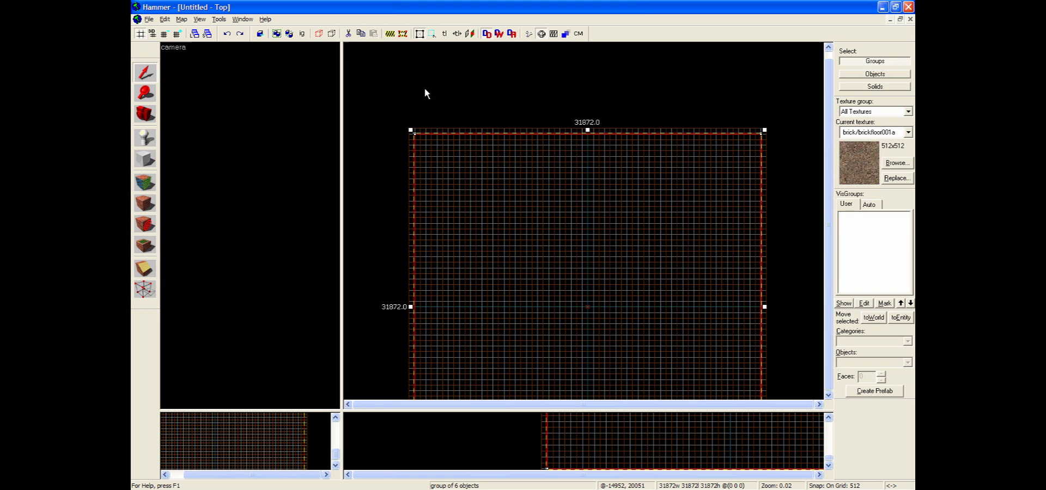
Ungroup the hollowed walls and select the single 64-unit-high ceiling wall in the top view
{"action": "key", "text": "ctrl+u"}
{"action": "left_click_drag", "start_coordinate": [505, 56], "coordinate": [505, 122]}
{"action": "left_click", "coordinate": [587, 305]}
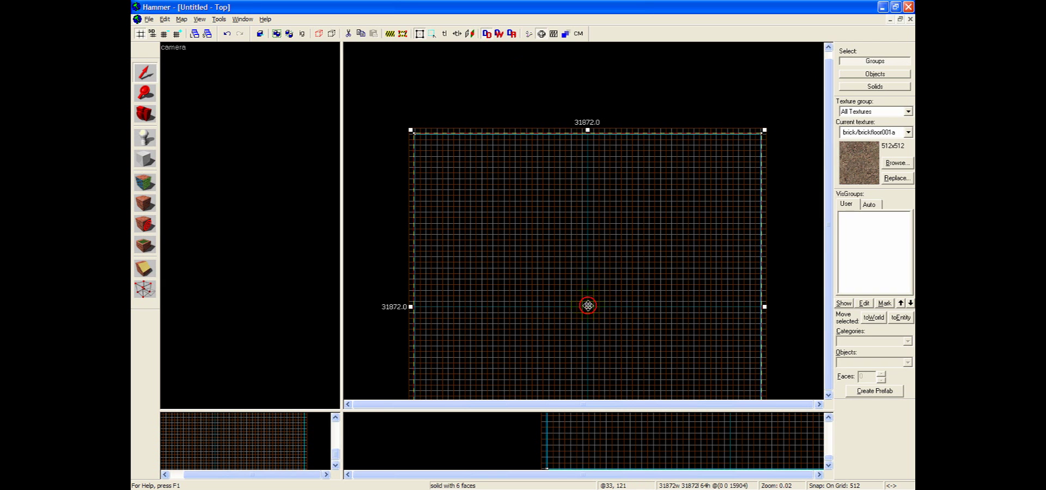
Try moving the single ceiling wall away from the other walls in the top view, undo the move and clear the selection
{"action": "left_click_drag", "start_coordinate": [588, 305], "coordinate": [325, 238]}
{"action": "left_click", "coordinate": [695, 184]}
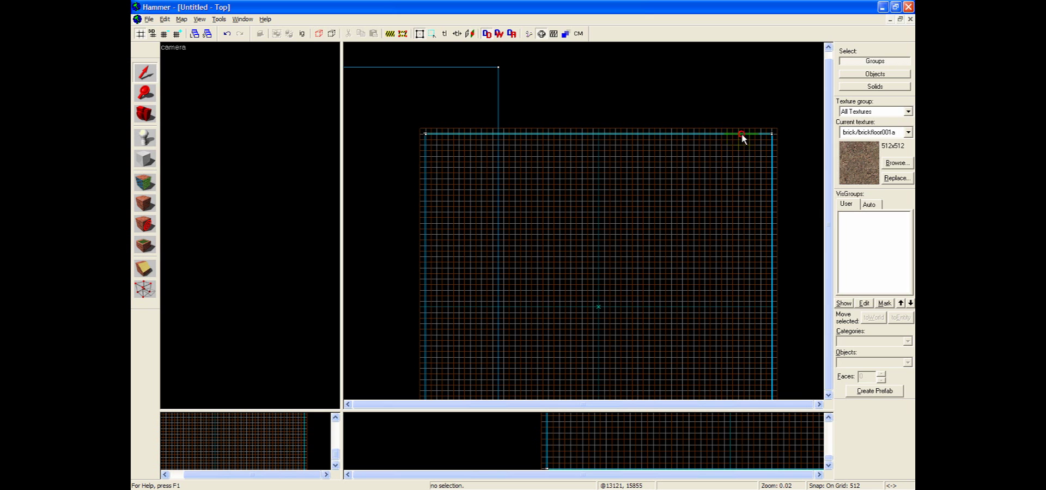
{"action": "left_click", "coordinate": [411, 142]}
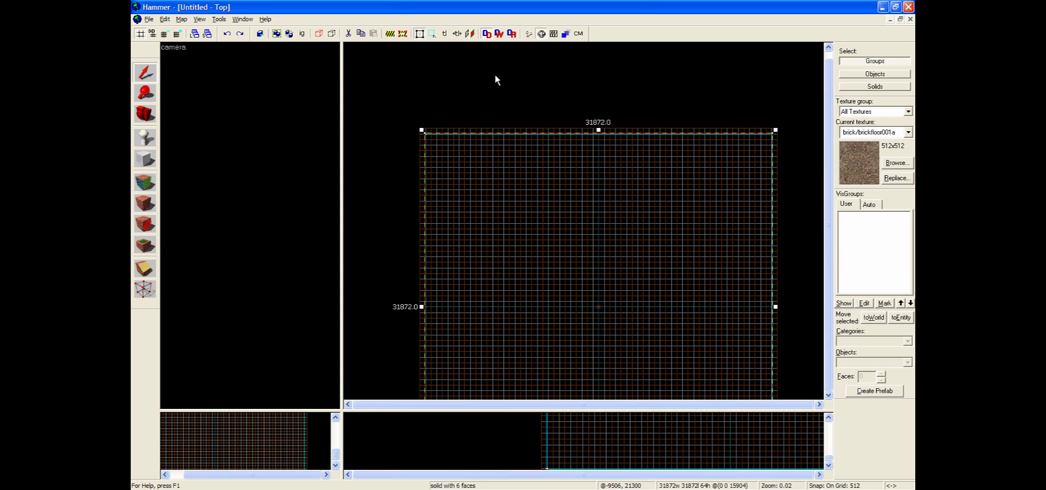
{"action": "left_click", "coordinate": [490, 77]}
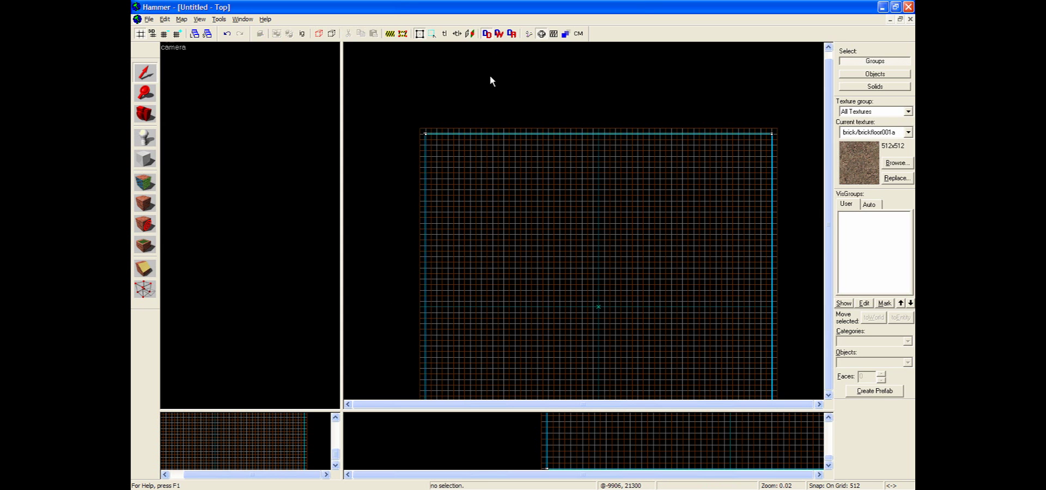
{"action": "left_click", "coordinate": [600, 307]}
{"action": "left_click", "coordinate": [470, 103]}
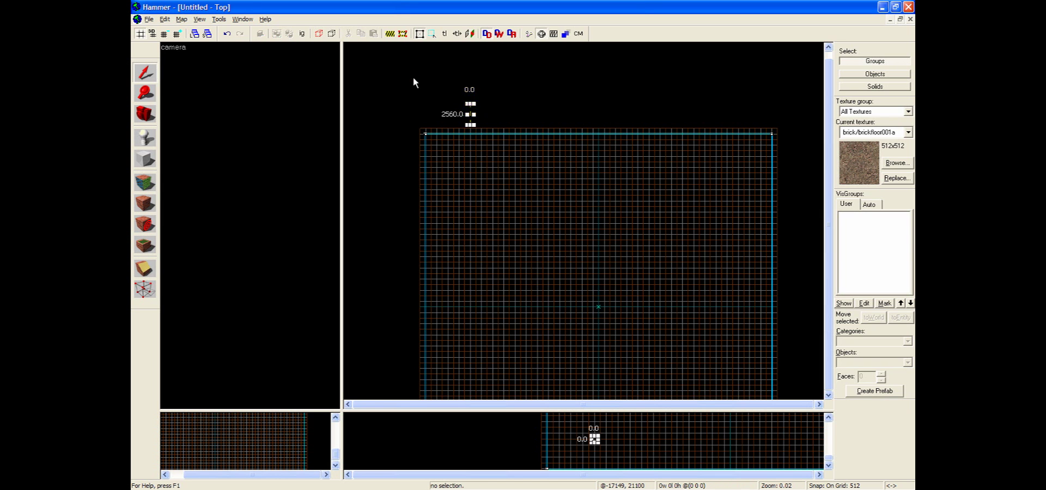
{"action": "key", "text": "Escape"}
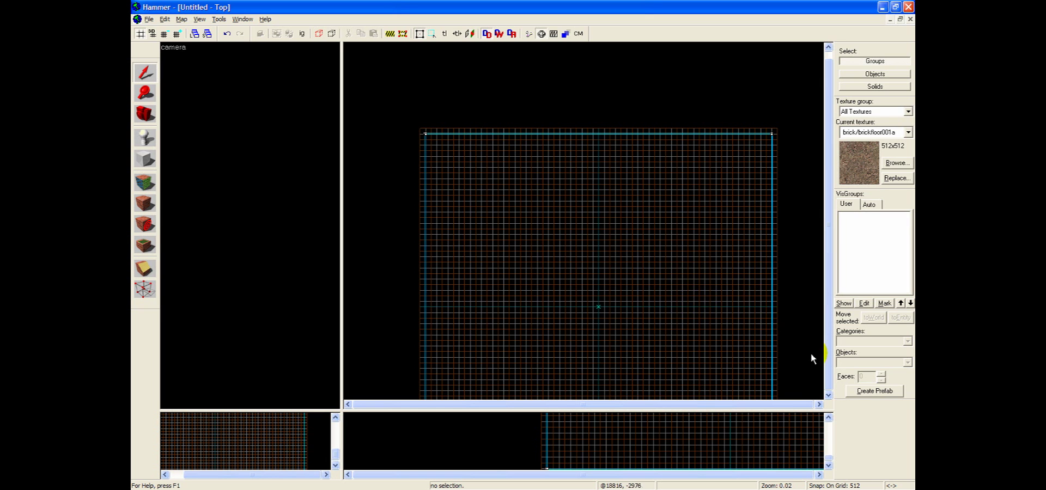
Select the whole wall group by its center mark in the top view and turn on ignoring of groups
{"action": "left_click", "coordinate": [827, 396]}
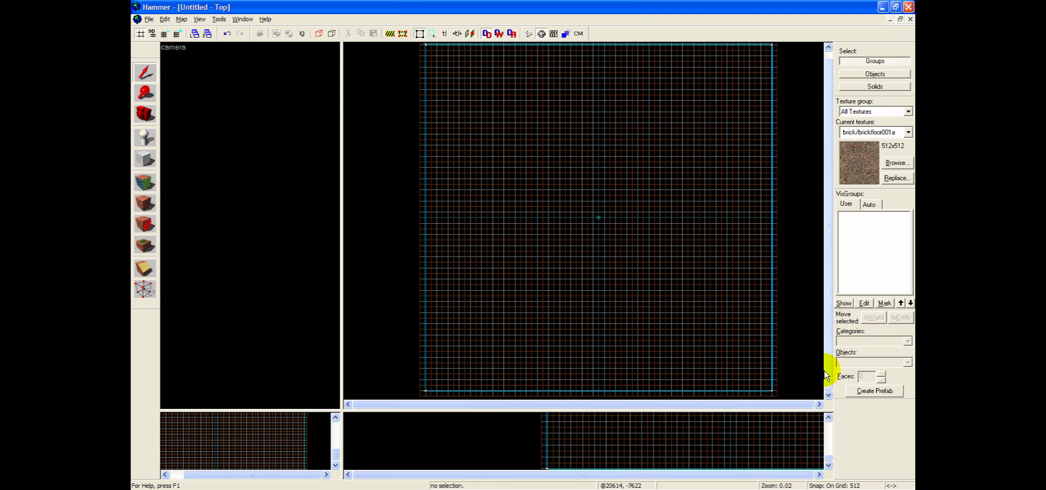
{"action": "left_click_drag", "start_coordinate": [828, 369], "coordinate": [832, 351]}
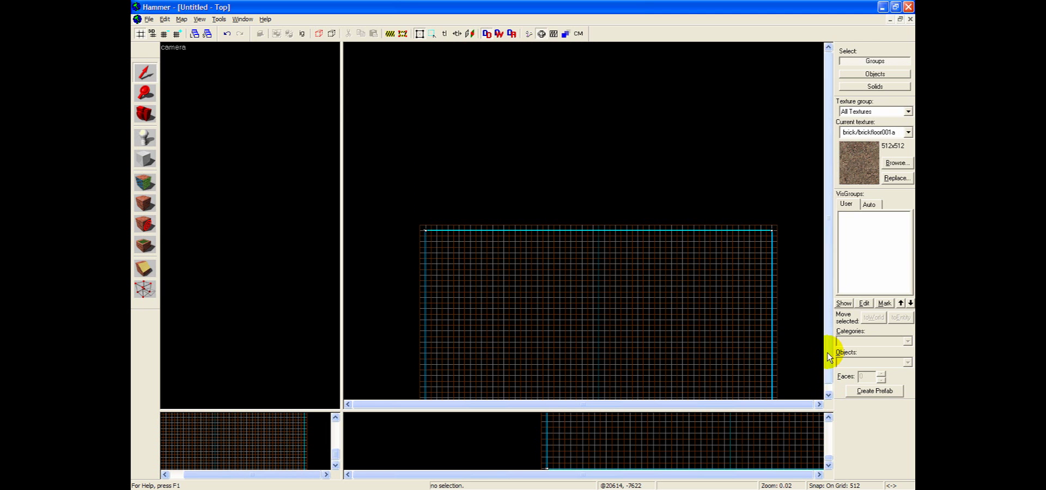
{"action": "left_click", "coordinate": [829, 395]}
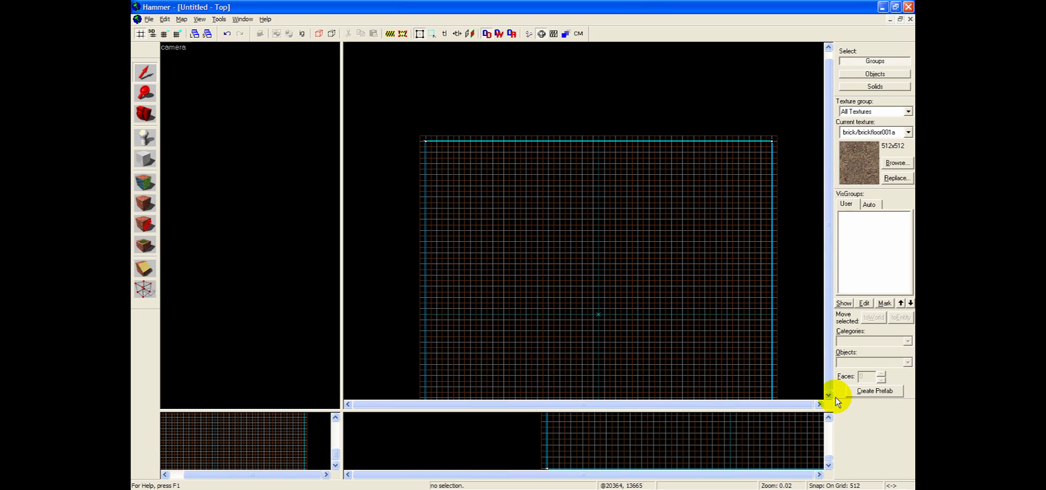
{"action": "left_click", "coordinate": [598, 311]}
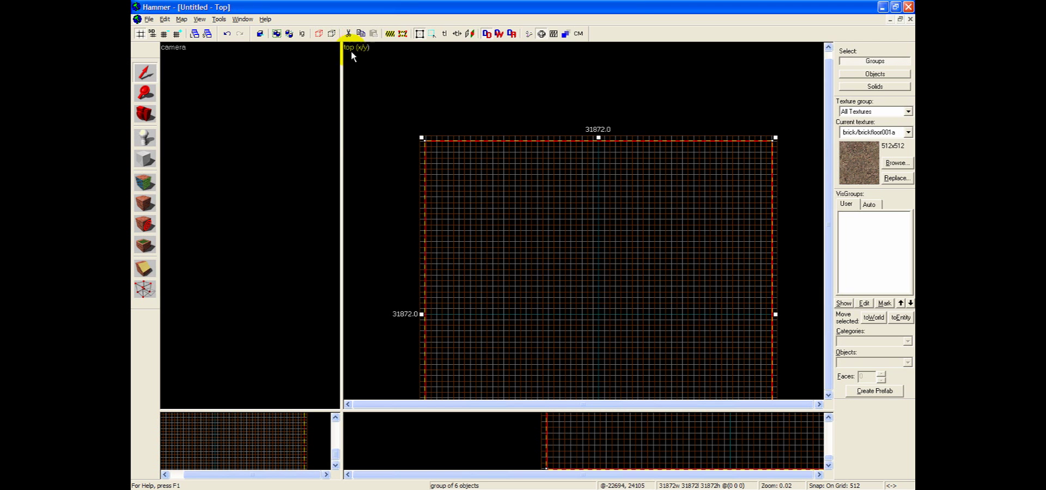
{"action": "left_click", "coordinate": [299, 26]}
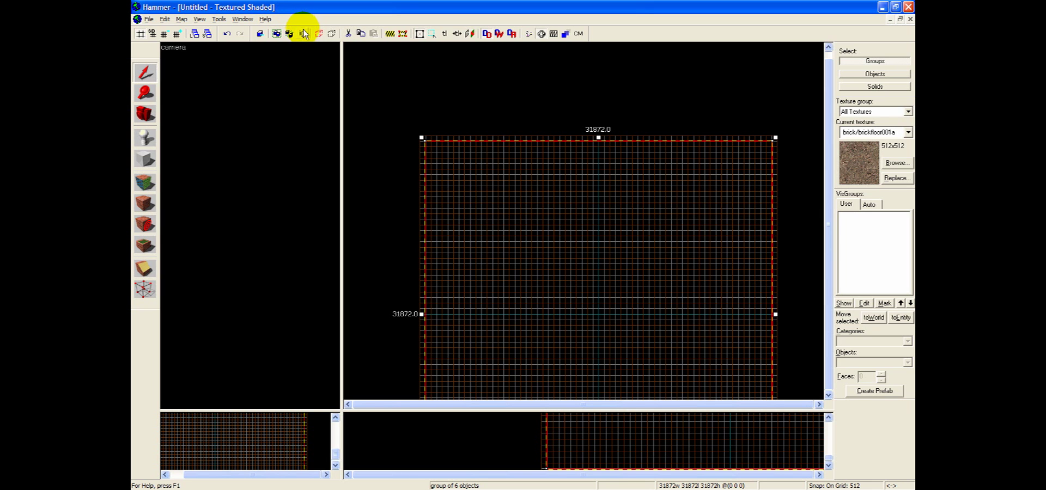
{"action": "left_click", "coordinate": [303, 34]}
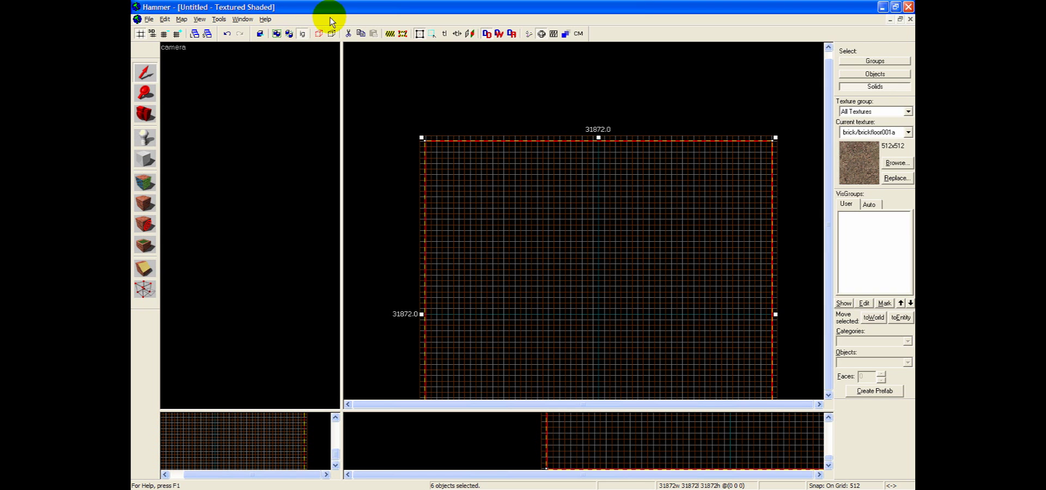
Try moving all six selected walls sideways in the top view, undo each move and clear the selection
{"action": "left_click_drag", "start_coordinate": [690, 309], "coordinate": [460, 285]}
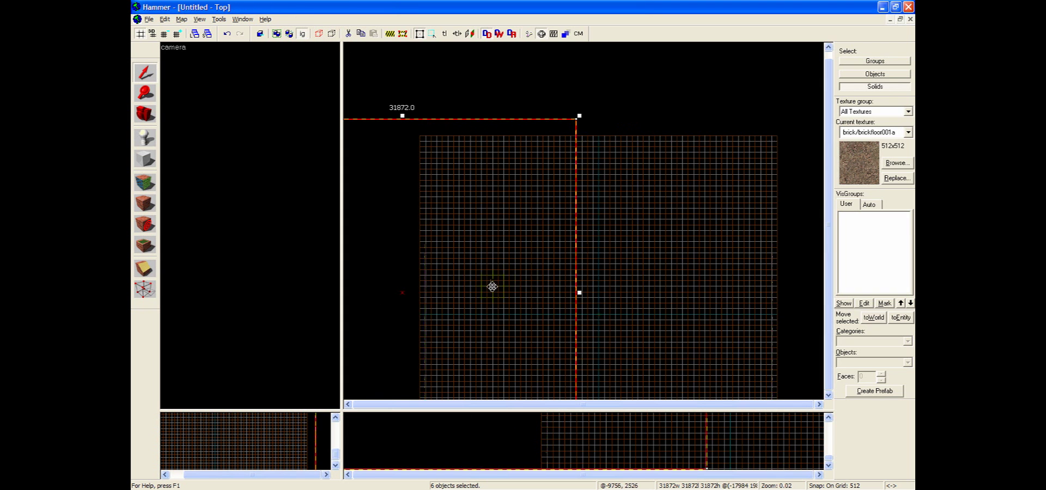
{"action": "key", "text": "ctrl+z"}
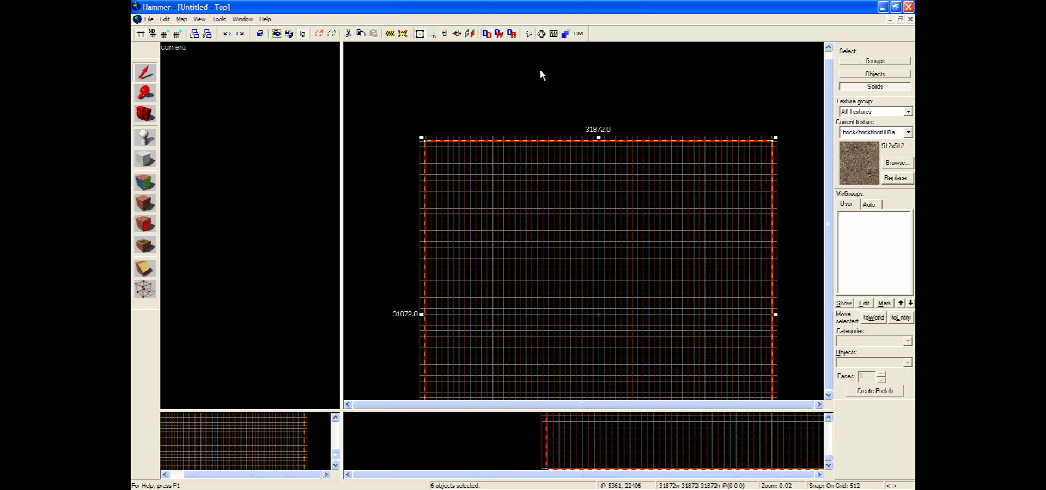
{"action": "left_click_drag", "start_coordinate": [645, 282], "coordinate": [371, 322]}
{"action": "key", "text": "ctrl+z"}
{"action": "left_click", "coordinate": [553, 75]}
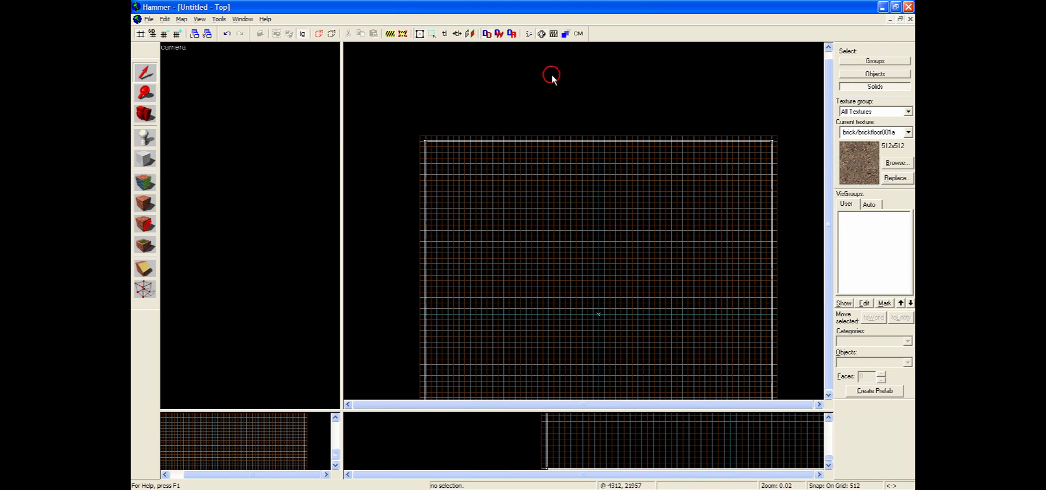
Select only the ceiling wall by the block's center mark and try moving it away from the other walls in the top view
{"action": "left_click", "coordinate": [598, 316]}
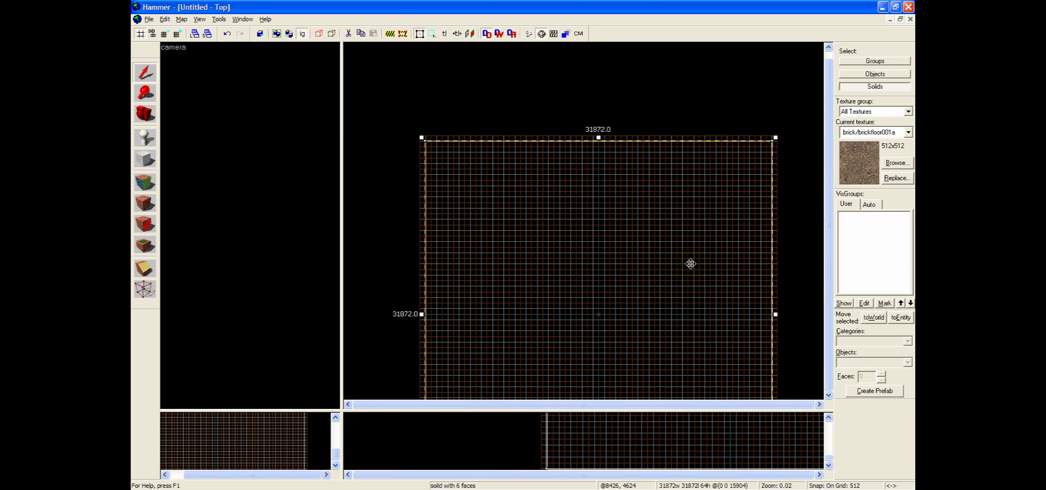
{"action": "mouse_move", "coordinate": [700, 264]}
{"action": "left_mouse_down", "text": "shift"}
{"action": "mouse_move", "coordinate": [485, 238]}
{"action": "mouse_move", "coordinate": [340, 237]}
{"action": "left_mouse_up", "text": "shift"}
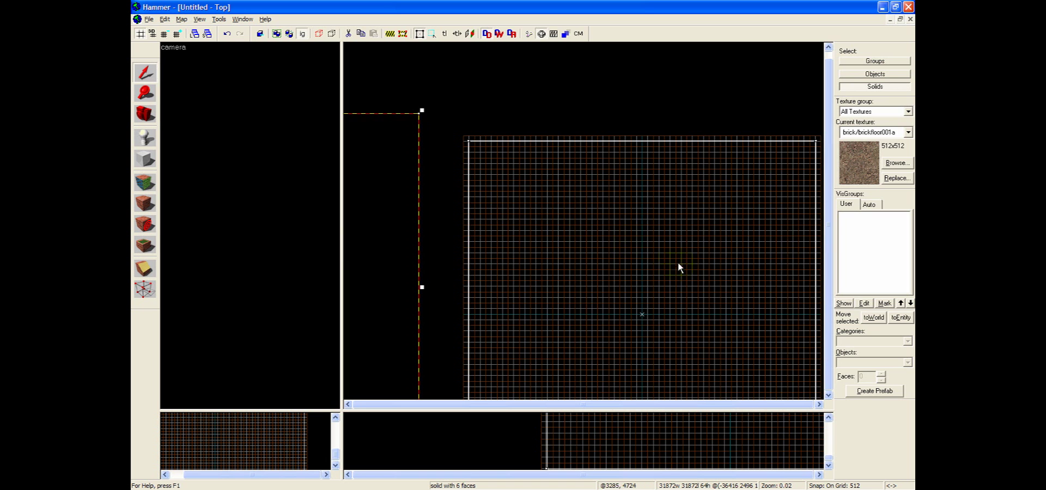
{"action": "key", "text": "ctrl+z"}
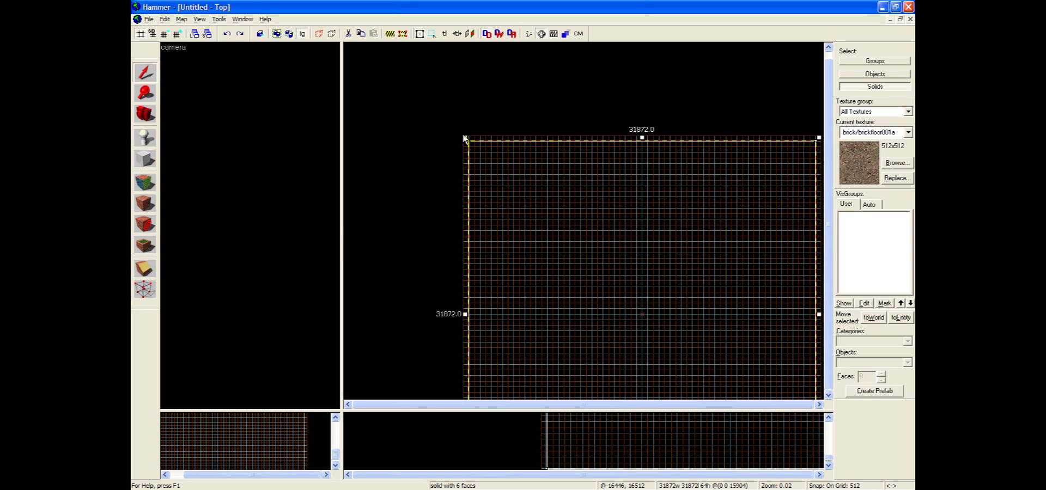
{"action": "left_click", "coordinate": [279, 33]}
{"action": "left_click", "coordinate": [819, 406]}
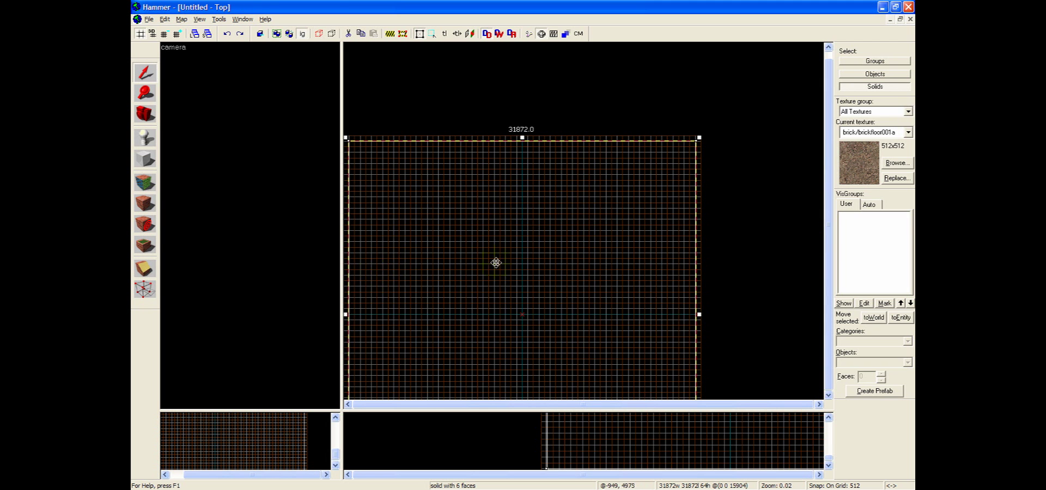
{"action": "left_click", "coordinate": [241, 203]}
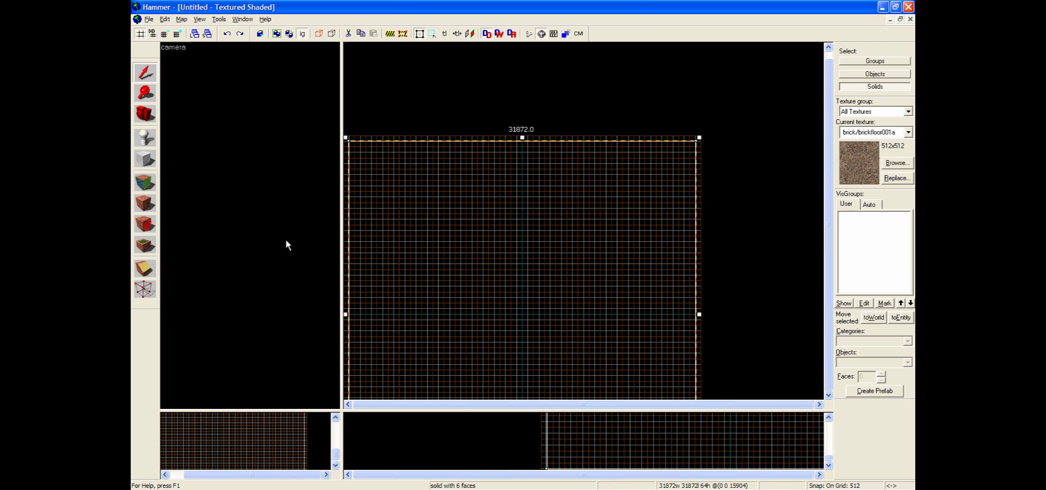
{"action": "left_click", "coordinate": [459, 165]}
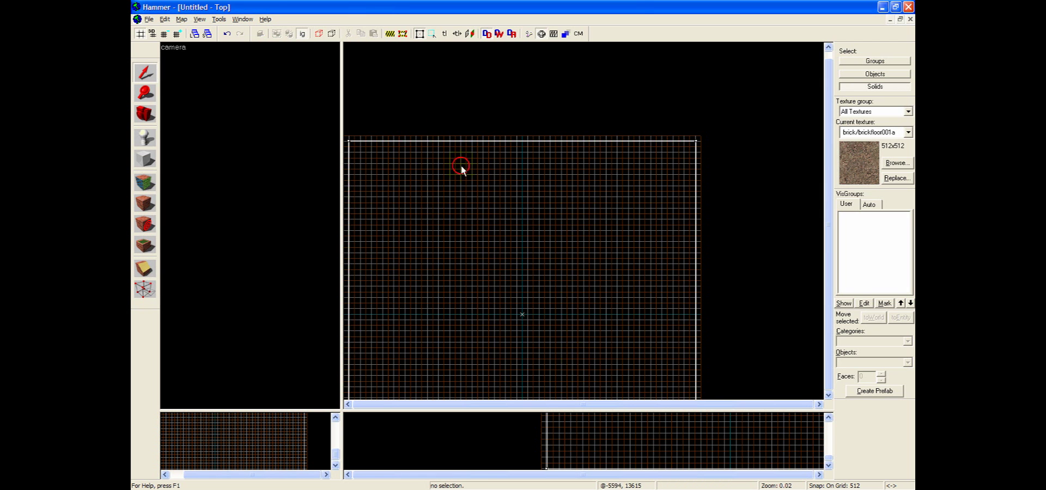
{"action": "left_click", "coordinate": [524, 313]}
{"action": "left_click_drag", "start_coordinate": [625, 276], "coordinate": [365, 291]}
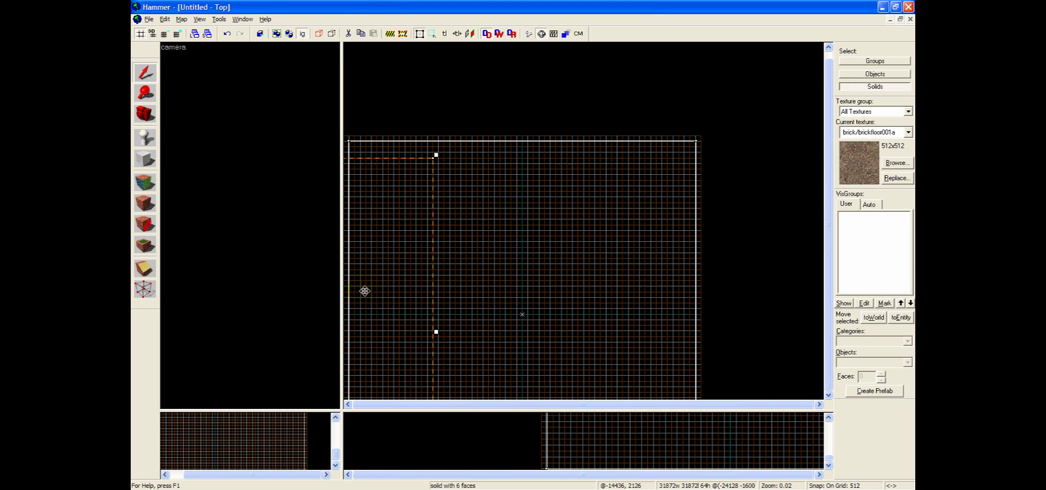
Turn off ignoring of groups so the walls select as one group
{"action": "left_click", "coordinate": [301, 36]}
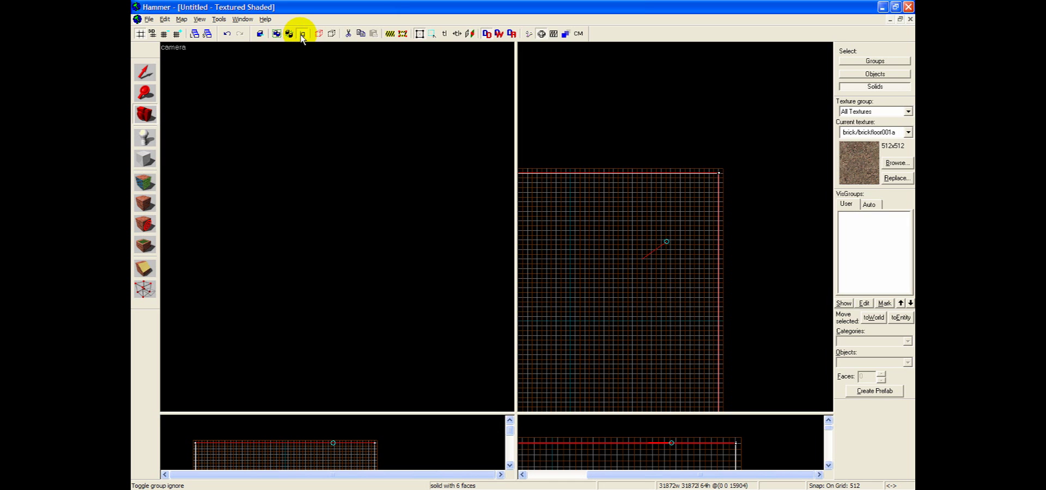
{"action": "left_click", "coordinate": [301, 35]}
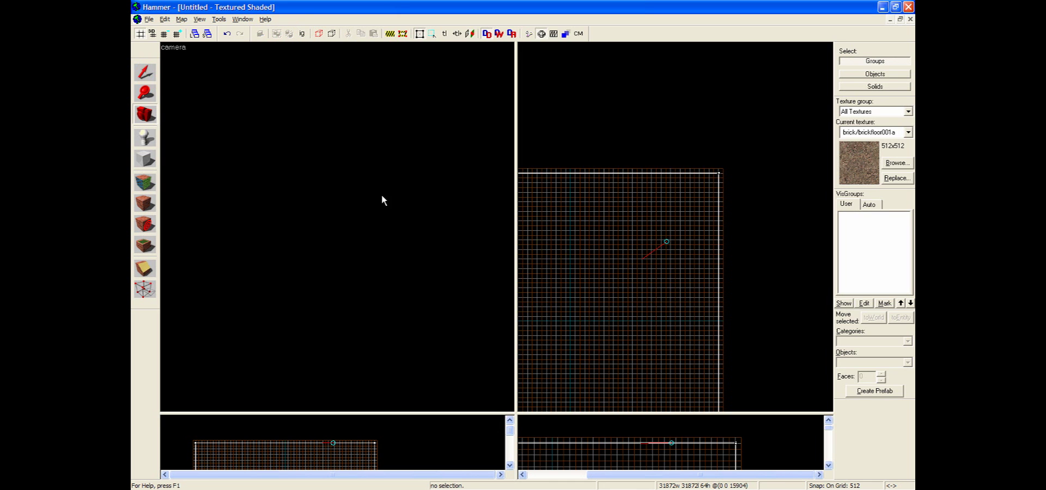
{"action": "scroll", "coordinate": [677, 278], "scroll_direction": "down", "scroll_amount": 1}
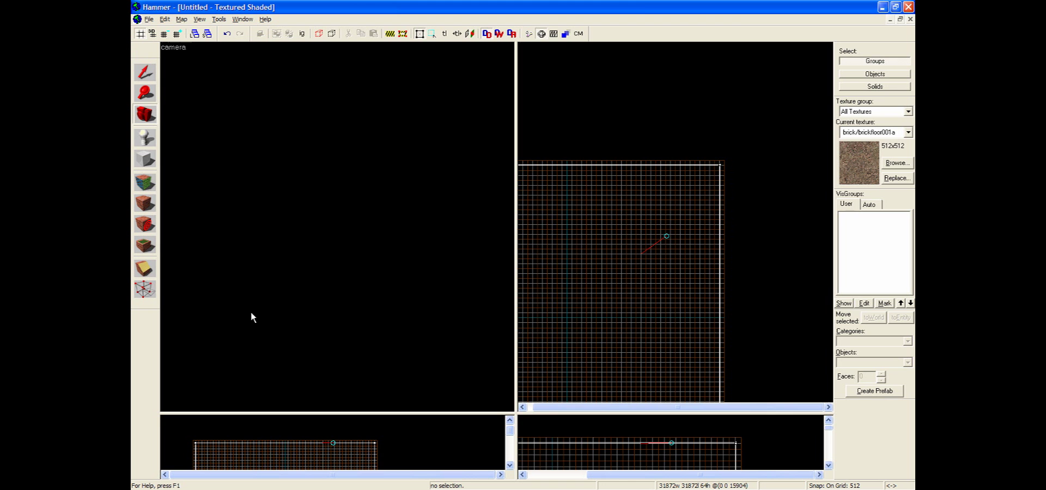
Move the camera close to the block's corner in the top view and turn it to face the ceiling and a side wall
{"action": "left_click", "coordinate": [141, 114]}
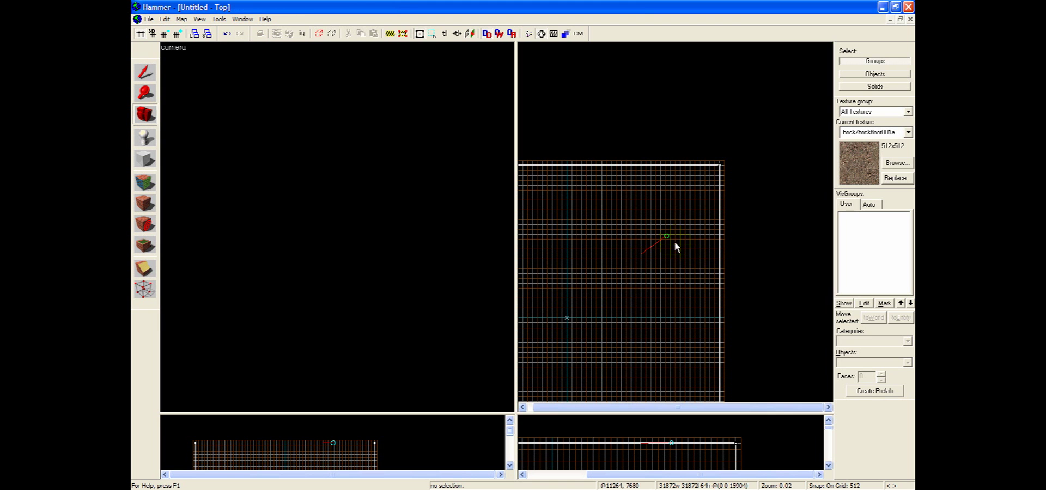
{"action": "left_click_drag", "start_coordinate": [666, 235], "coordinate": [708, 195]}
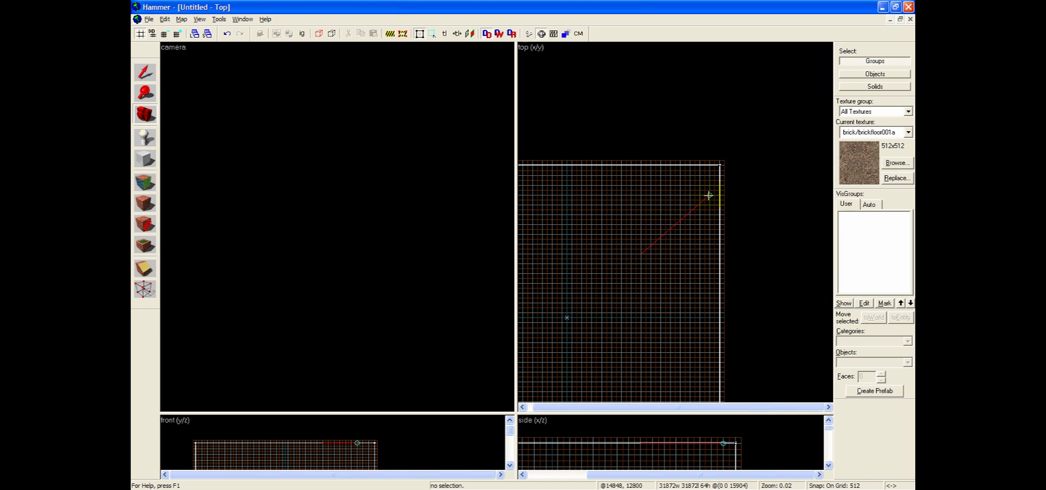
{"action": "left_click", "coordinate": [436, 194]}
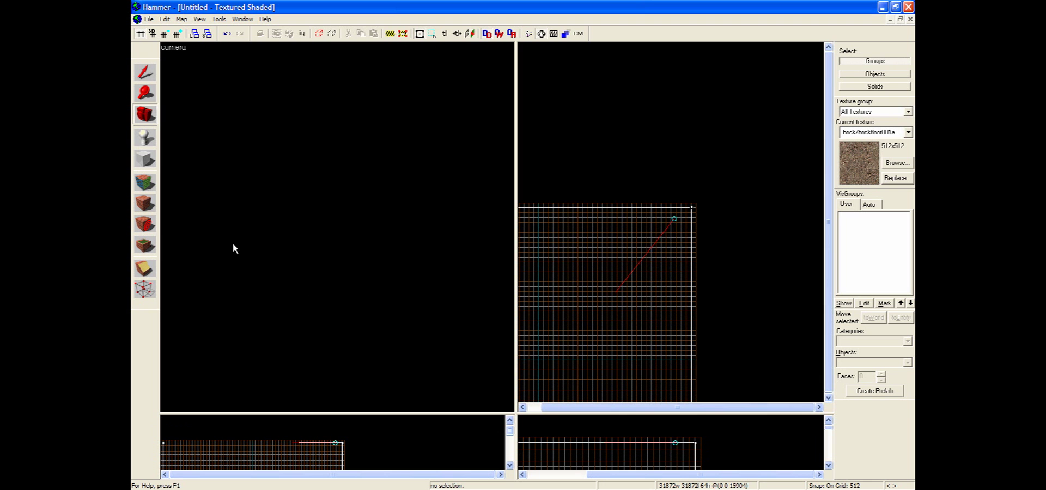
{"action": "left_click_drag", "start_coordinate": [344, 209], "coordinate": [184, 174]}
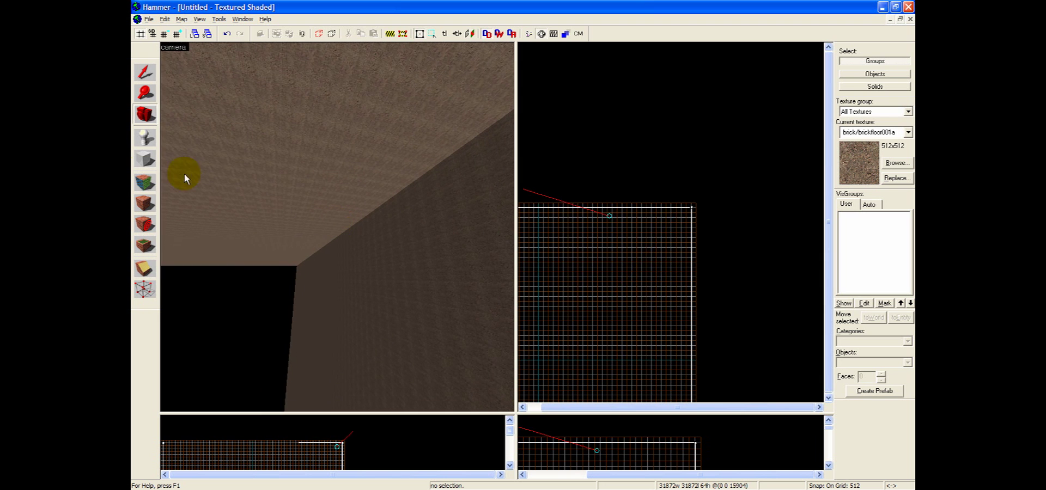
Select the hollowed block's whole wall group in the 3D camera view
{"action": "left_click", "coordinate": [152, 77]}
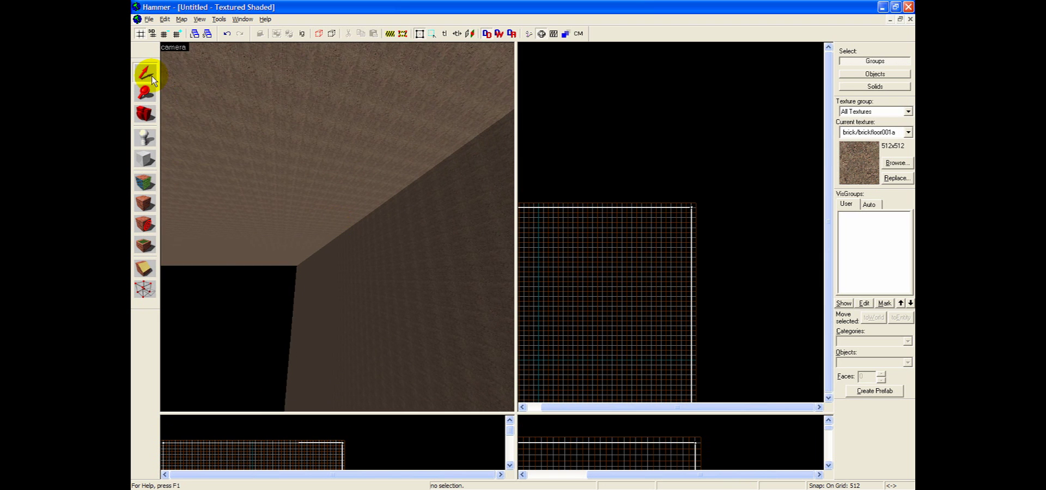
{"action": "left_click", "coordinate": [376, 188]}
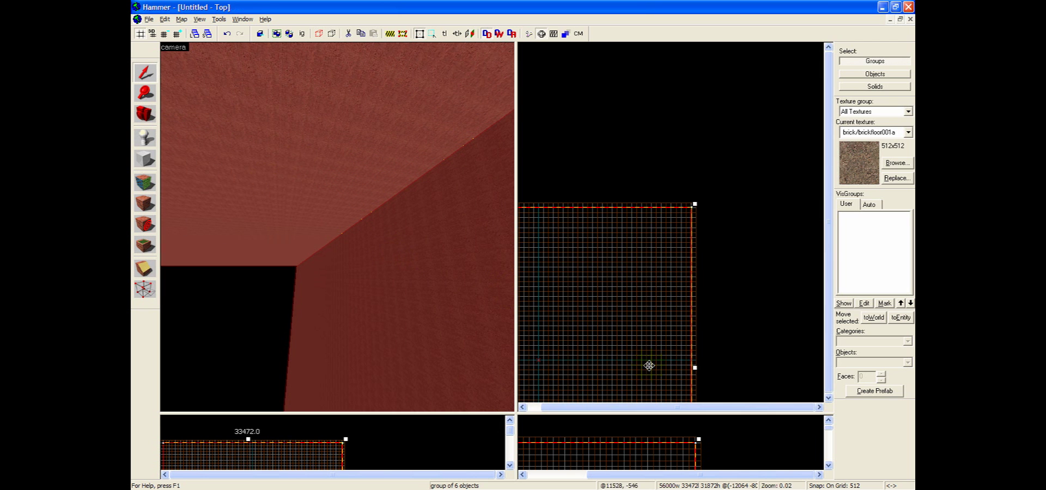
{"action": "left_click", "coordinate": [302, 34]}
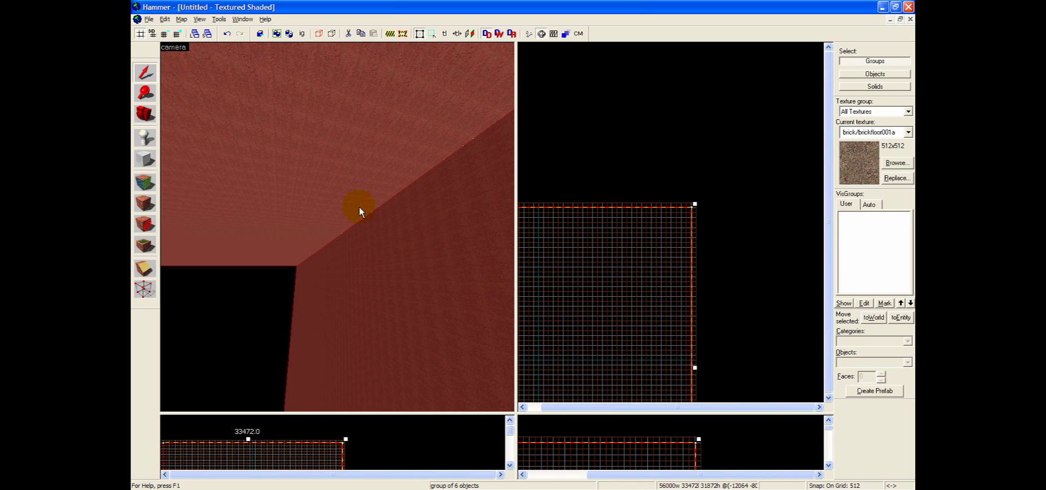
Open texture application for the selected walls and choose tools/toolsskybox from the filtered texture browser as the current texture
{"action": "left_click", "coordinate": [141, 184]}
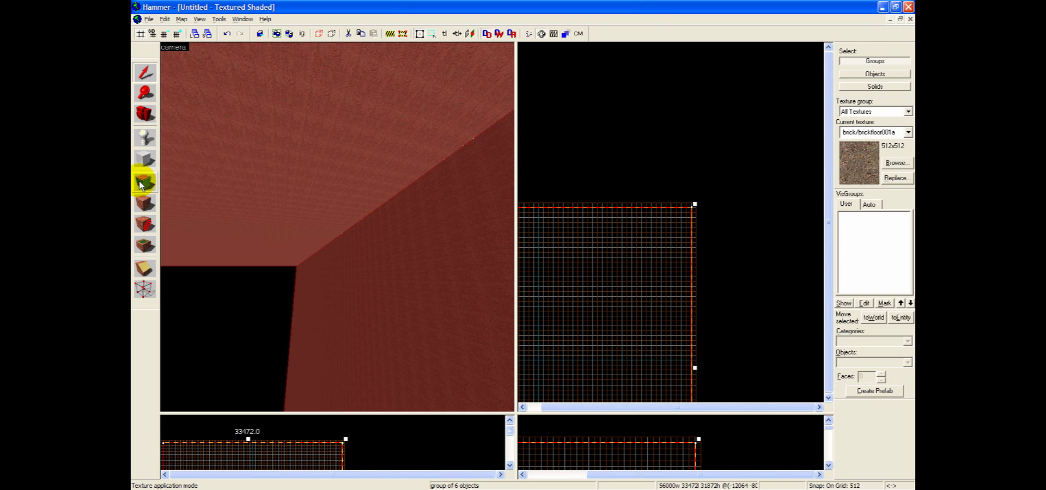
{"action": "left_click", "coordinate": [141, 184]}
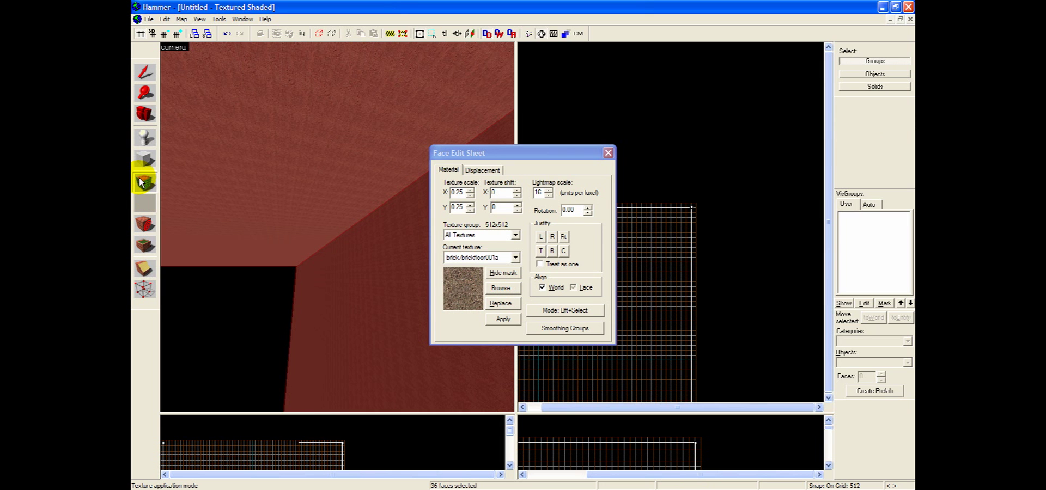
{"action": "left_click", "coordinate": [499, 288]}
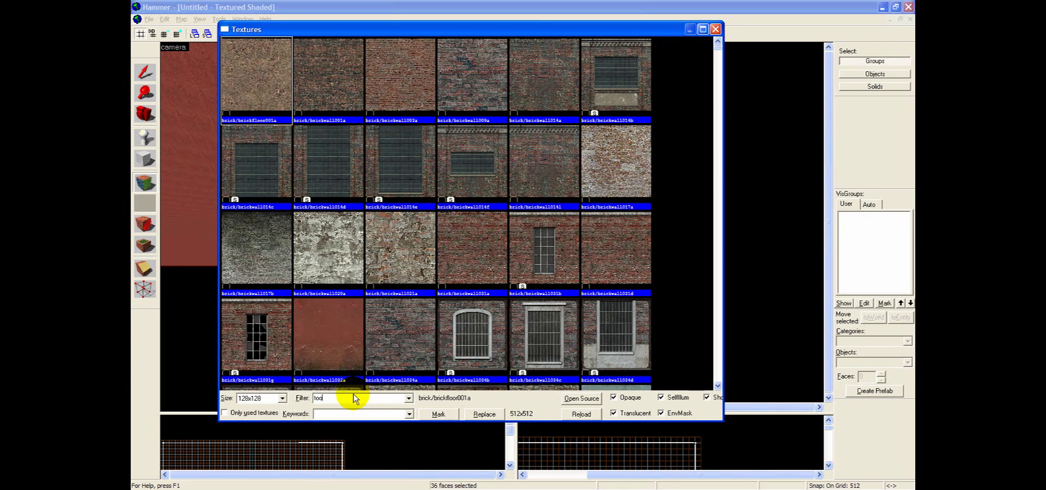
{"action": "double_click", "coordinate": [329, 332]}
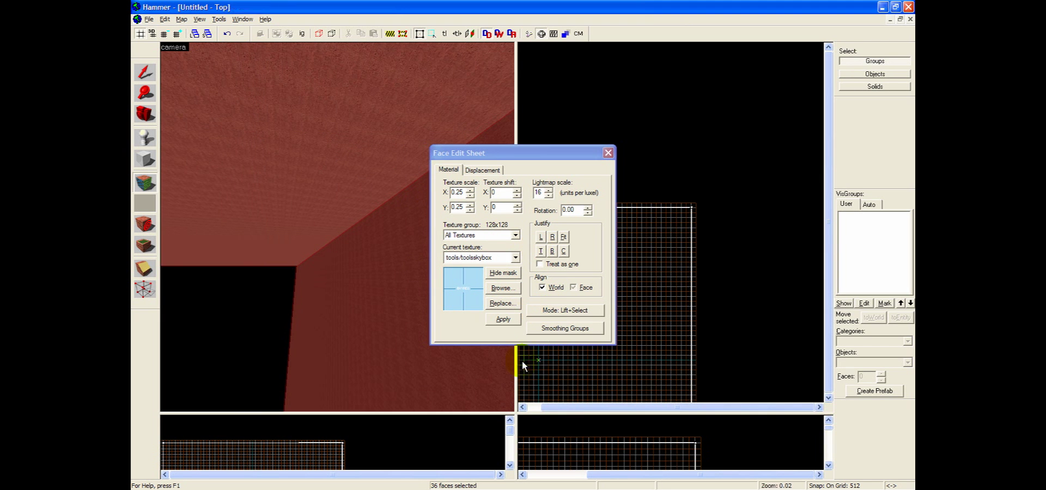
Apply tools/toolsskybox to the selected walls, close the texture application, and look at the textured ceiling and side wall up close
{"action": "left_click", "coordinate": [495, 320]}
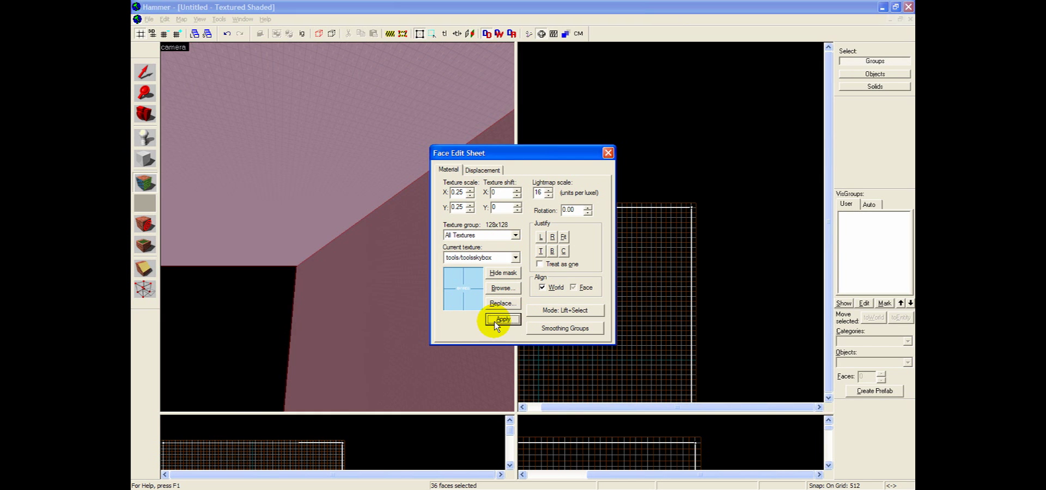
{"action": "left_click", "coordinate": [607, 154]}
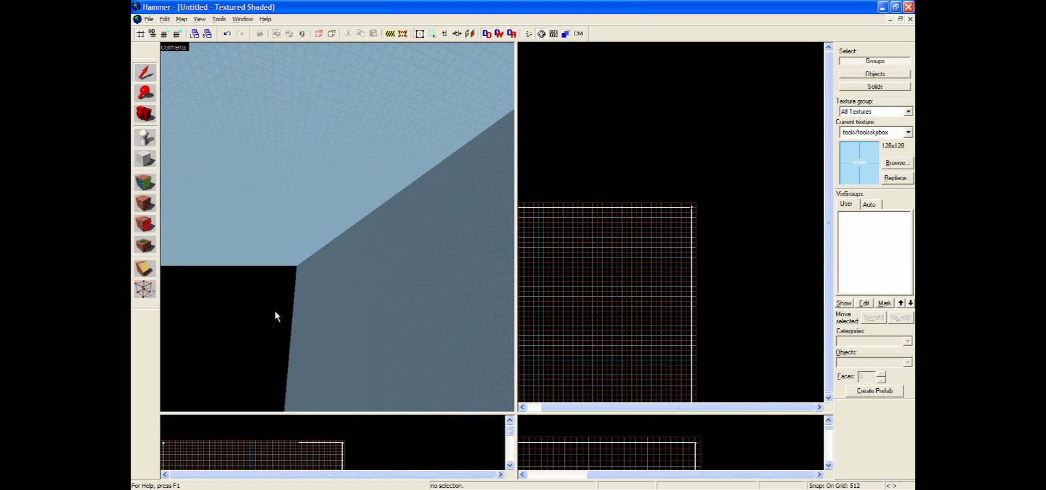
{"action": "left_click", "coordinate": [142, 113]}
{"action": "left_click_drag", "start_coordinate": [337, 228], "coordinate": [337, 226]}
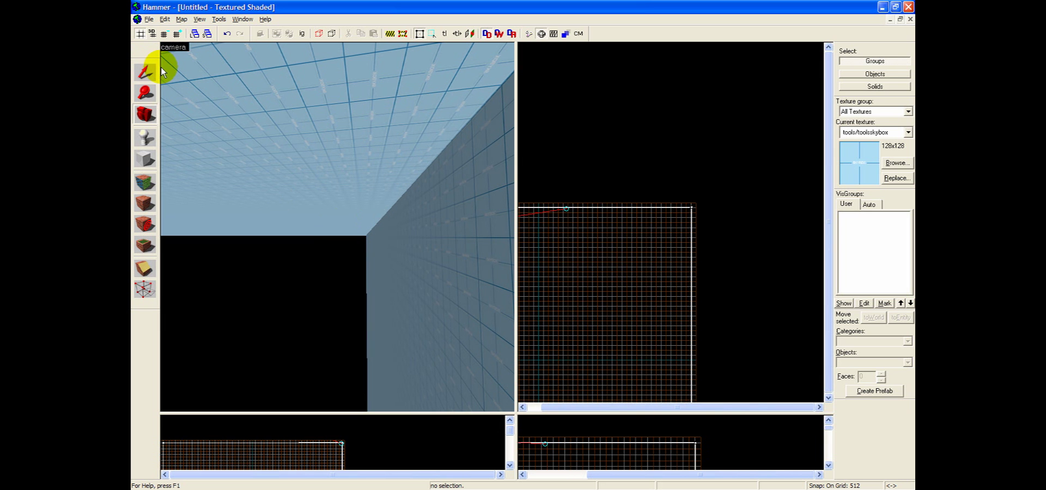
Open the map properties and select the value of the SkyBox Texture Name keyvalue
{"action": "left_click", "coordinate": [180, 19]}
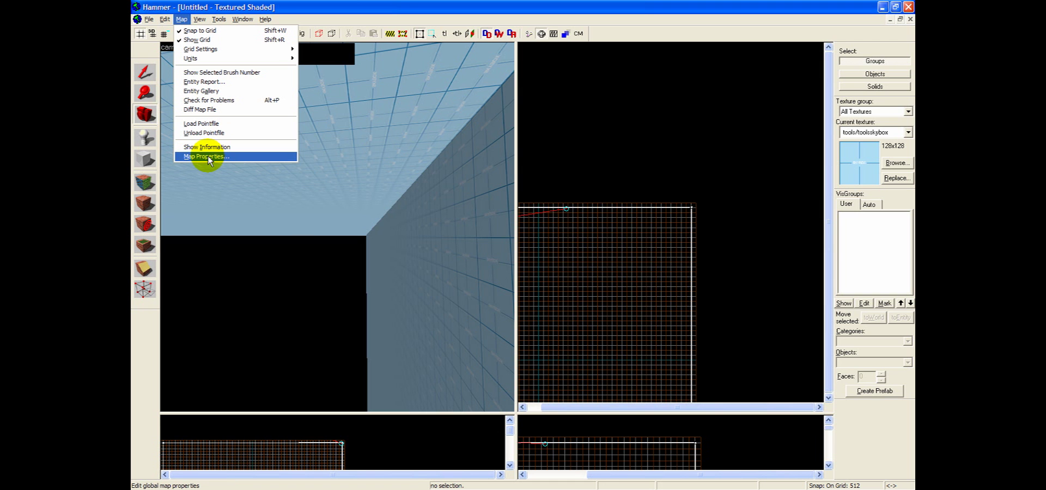
{"action": "left_click", "coordinate": [206, 157]}
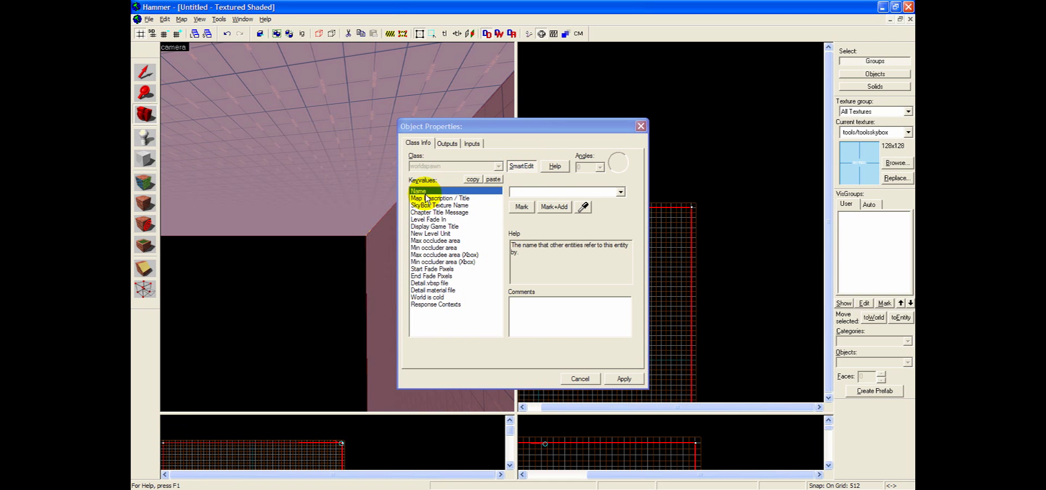
{"action": "left_click", "coordinate": [450, 199]}
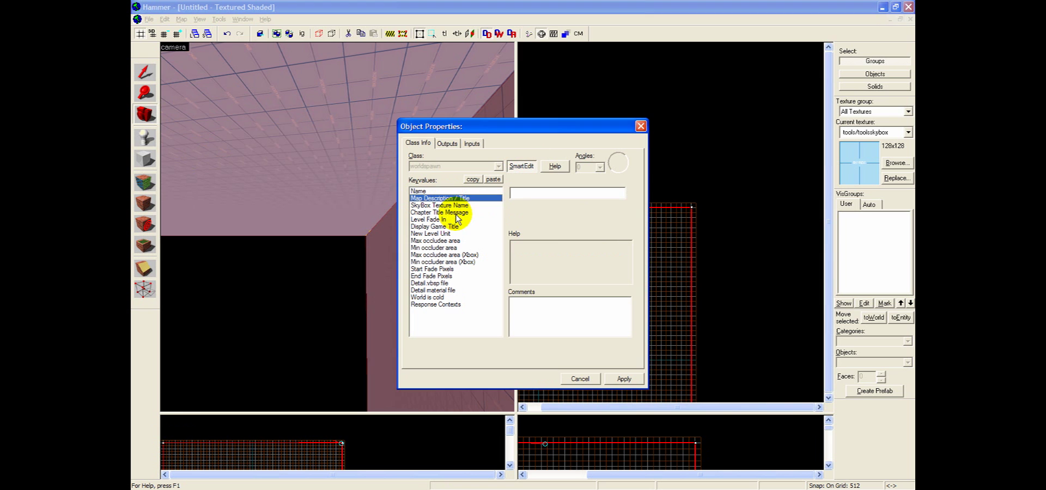
{"action": "left_click", "coordinate": [460, 206]}
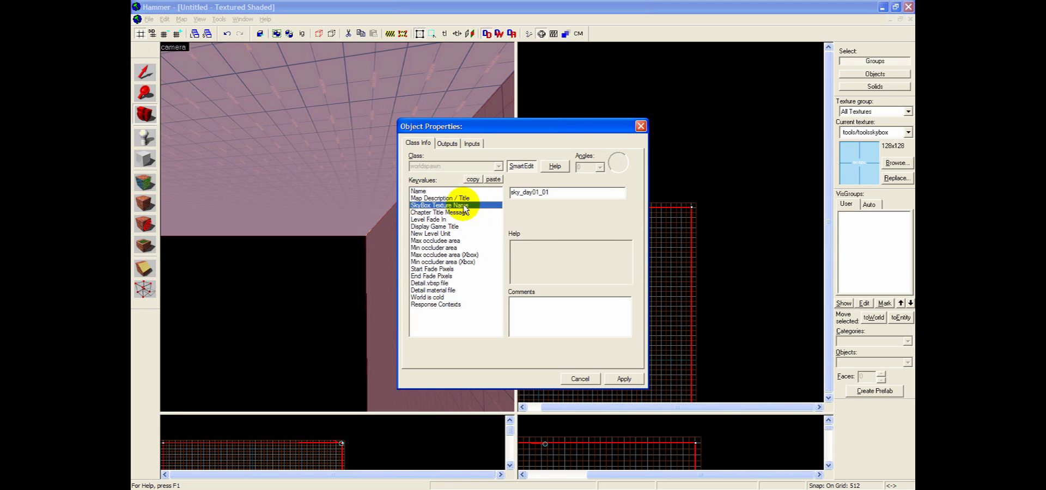
{"action": "double_click", "coordinate": [572, 192]}
Switch to Chrome, search Google for "sky list" and open the Valve Developer Community's Sky List page
{"action": "key", "text": "alt+Tab"}
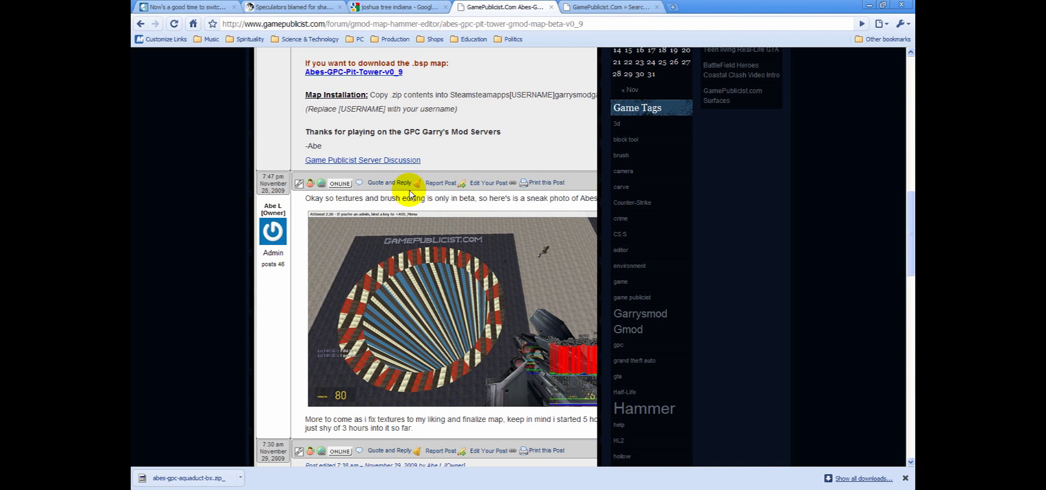
{"action": "left_click", "coordinate": [489, 22]}
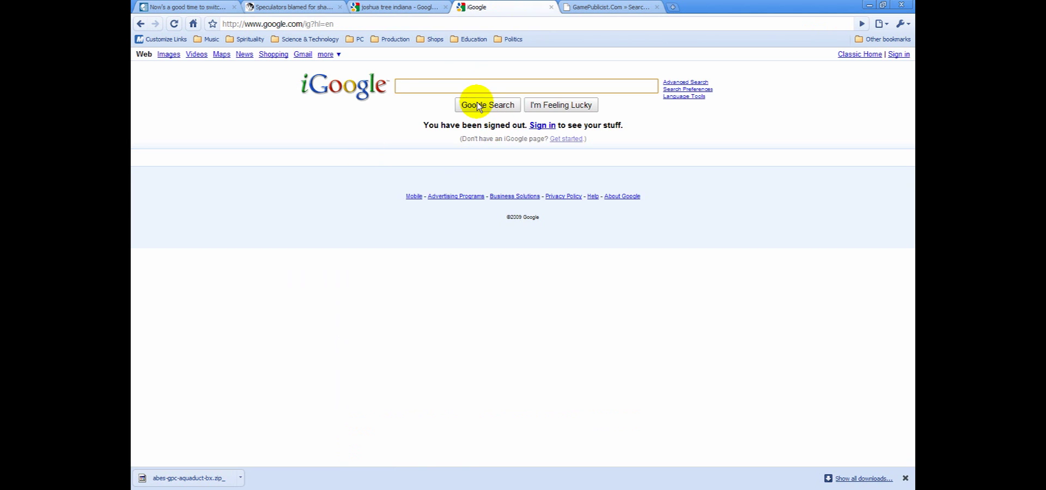
{"action": "type", "text": "sky list"}
{"action": "key", "text": "Return"}
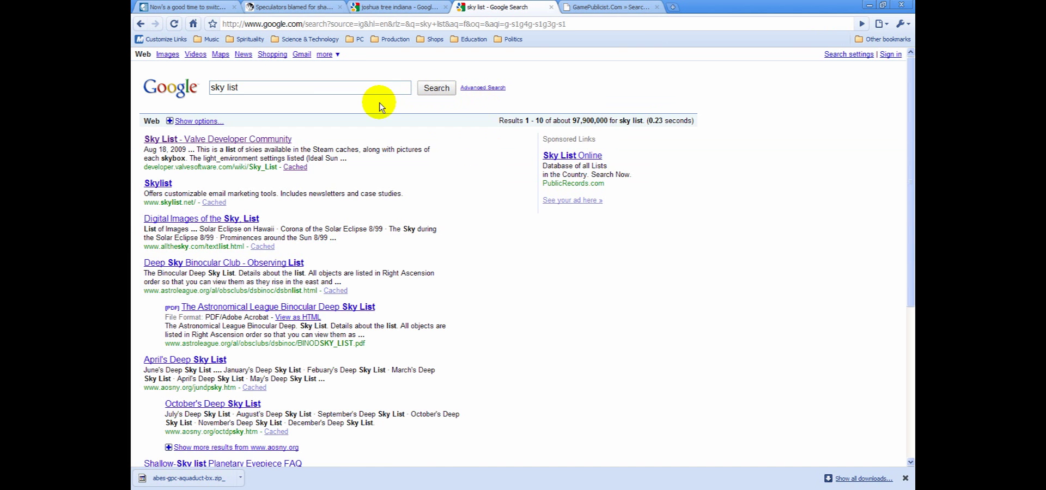
{"action": "left_click", "coordinate": [189, 139]}
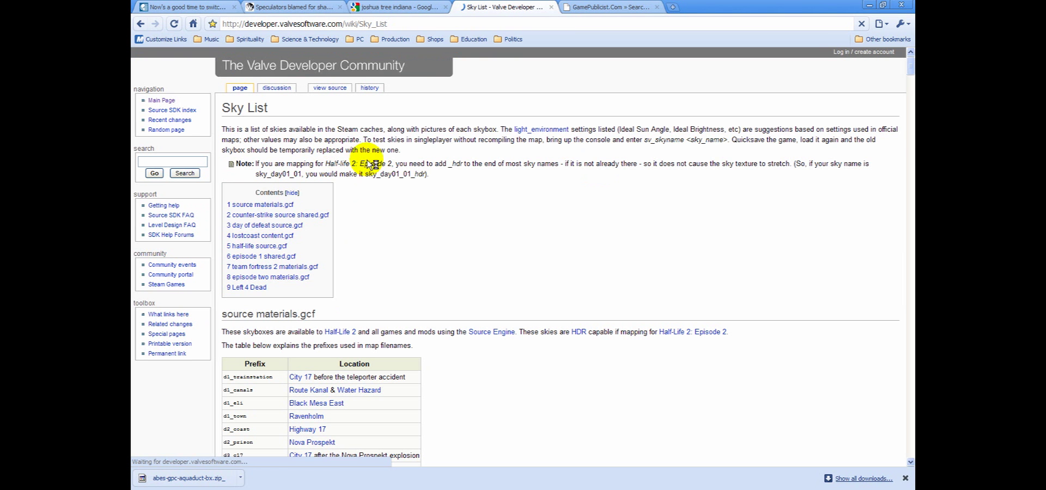
Copy the sky name sky_borealis01 from the source materials.gcf section of the Sky List page
{"action": "scroll", "coordinate": [432, 256], "scroll_direction": "down", "scroll_amount": 5}
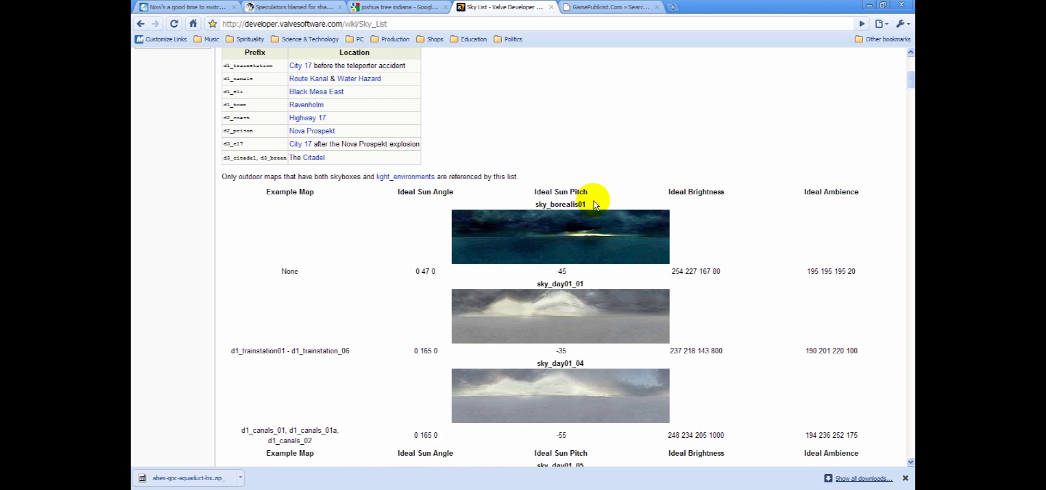
{"action": "left_click_drag", "start_coordinate": [597, 207], "coordinate": [543, 207]}
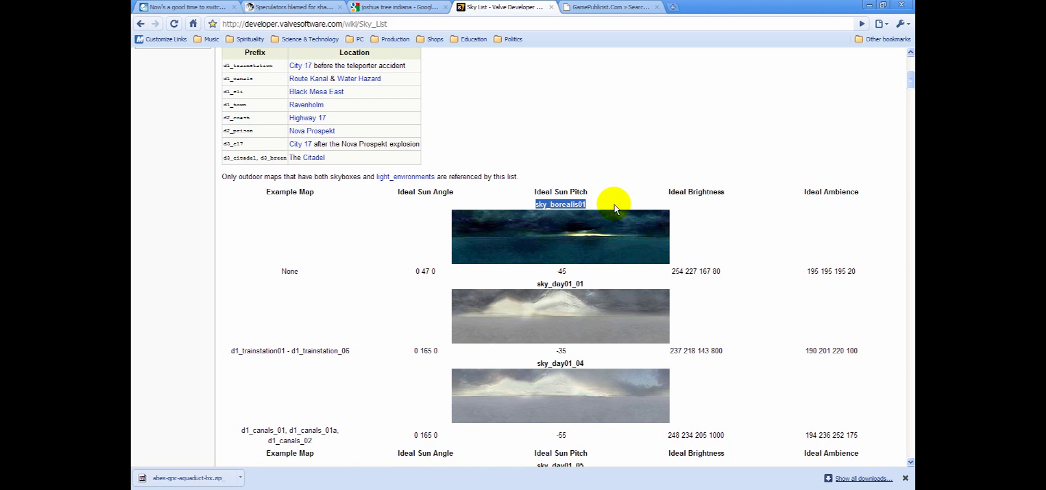
{"action": "right_click", "coordinate": [576, 208]}
{"action": "left_click", "coordinate": [584, 210]}
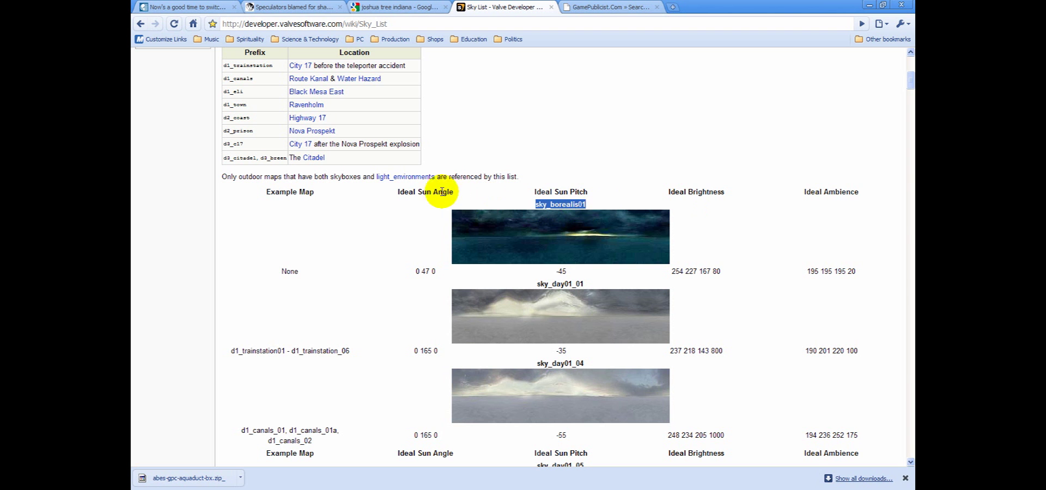
Return to Hammer, set SkyBox Texture Name to sky_borealis01, and apply and close the map properties
{"action": "key", "text": "alt+Tab"}
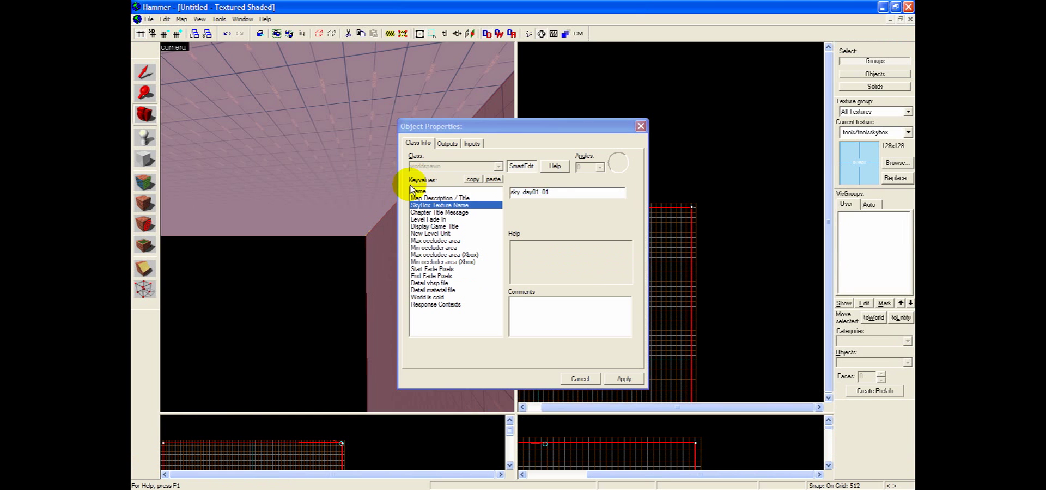
{"action": "left_click_drag", "start_coordinate": [565, 194], "coordinate": [446, 197]}
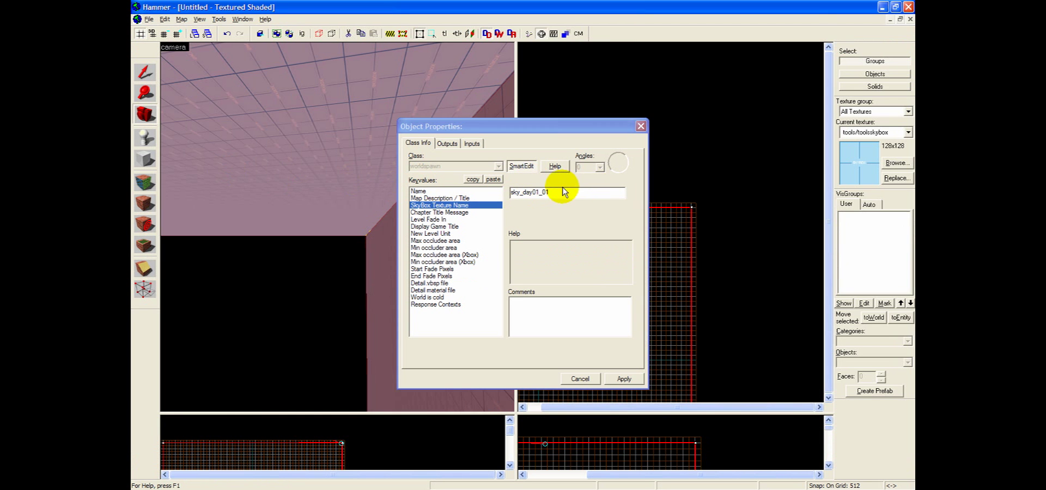
{"action": "left_click_drag", "start_coordinate": [560, 194], "coordinate": [502, 195]}
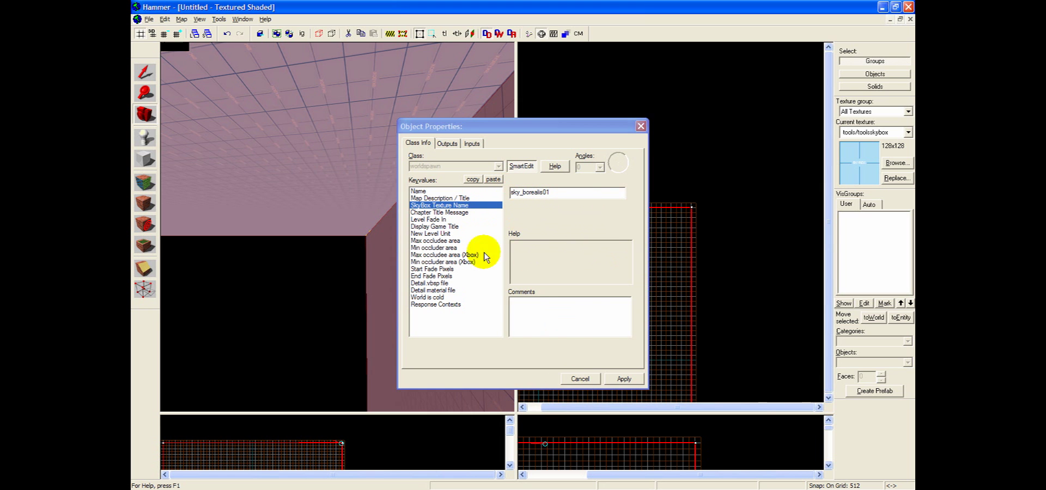
{"action": "left_click", "coordinate": [620, 378]}
{"action": "left_click", "coordinate": [641, 126]}
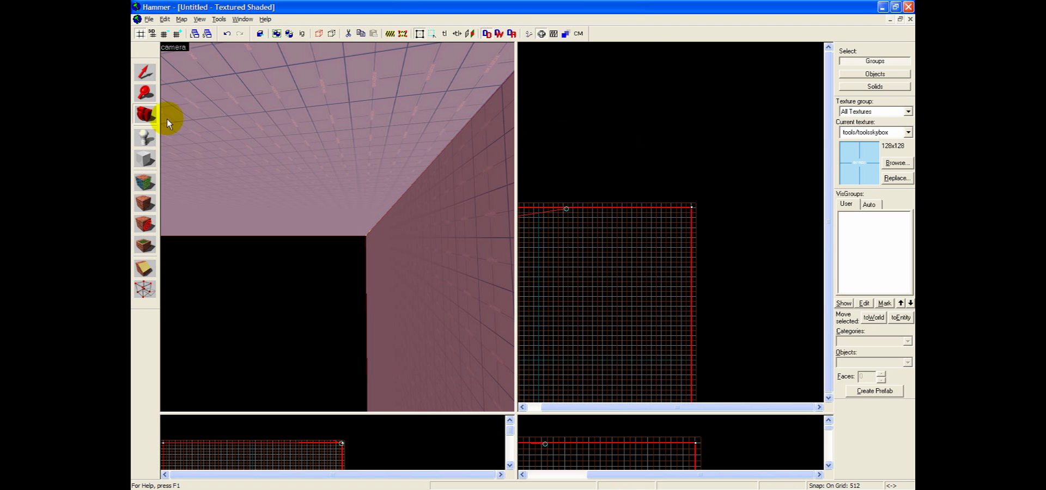
Turn the camera toward the skybox's side wall and clear the wall selection
{"action": "mouse_move", "coordinate": [234, 163]}
{"action": "left_mouse_down"}
{"action": "mouse_move", "coordinate": [337, 226]}
{"action": "mouse_move", "coordinate": [341, 277]}
{"action": "mouse_move", "coordinate": [338, 227]}
{"action": "mouse_move", "coordinate": [183, 121]}
{"action": "left_mouse_up"}
{"action": "key", "text": "Escape"}
{"action": "left_click", "coordinate": [144, 113]}
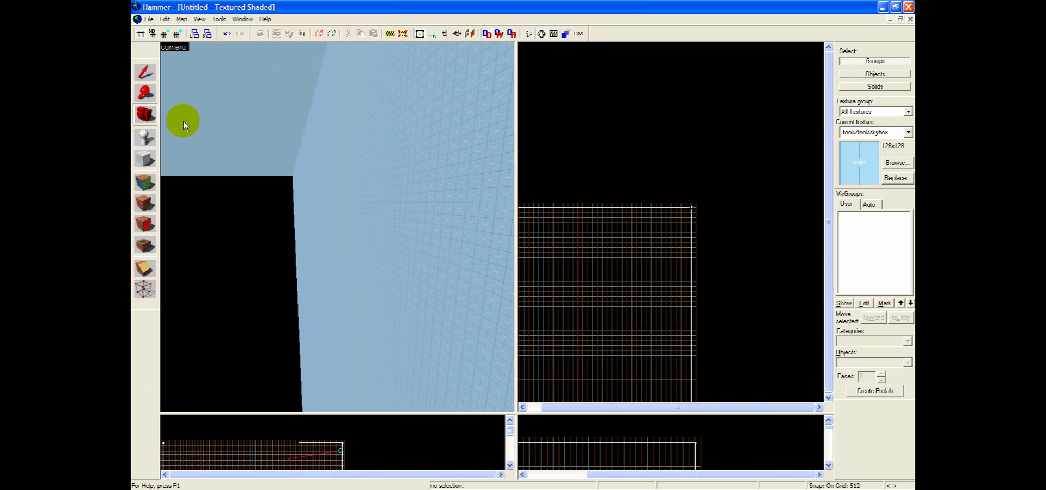
{"action": "left_click", "coordinate": [153, 20]}
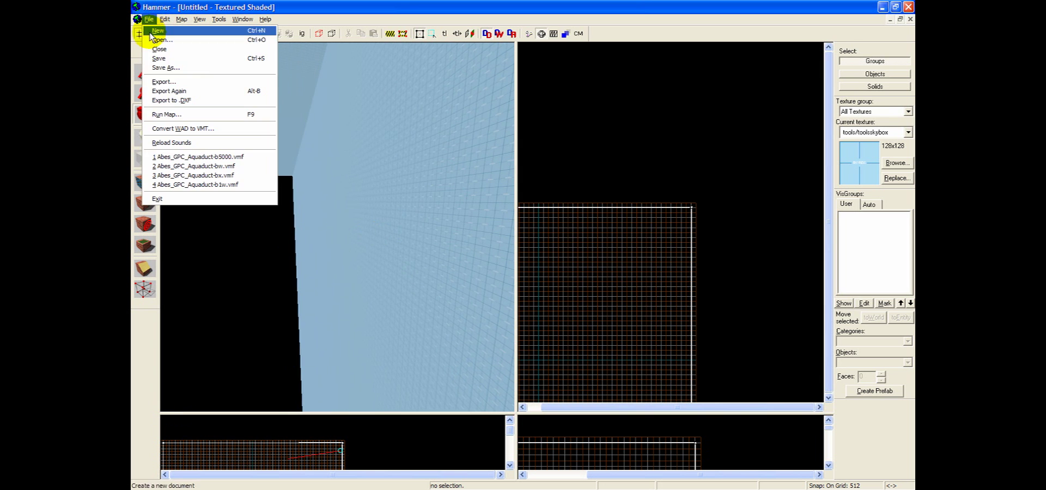
{"action": "left_click", "coordinate": [171, 110]}
{"action": "left_click", "coordinate": [610, 314]}
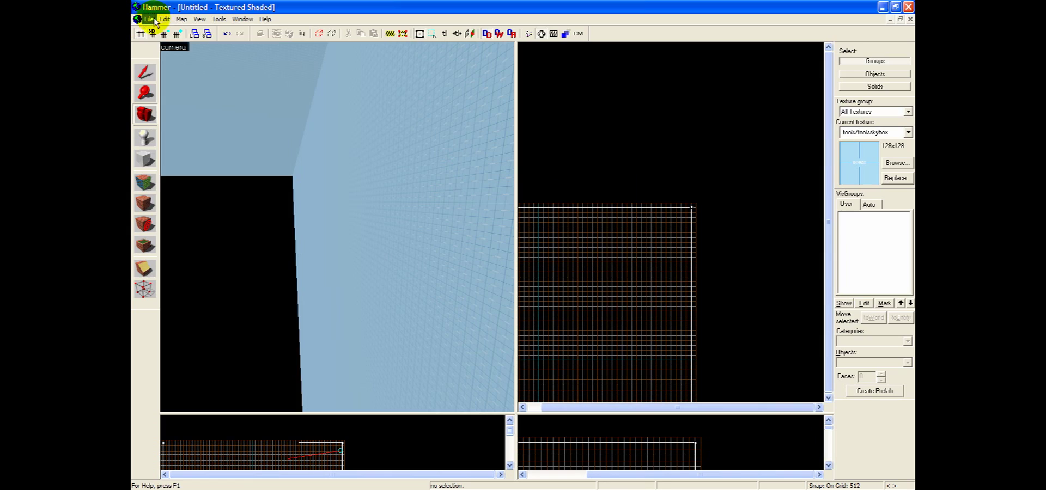
Start Run Map for the untitled map to bring up its save dialog
{"action": "left_click", "coordinate": [148, 19]}
{"action": "left_click", "coordinate": [180, 114]}
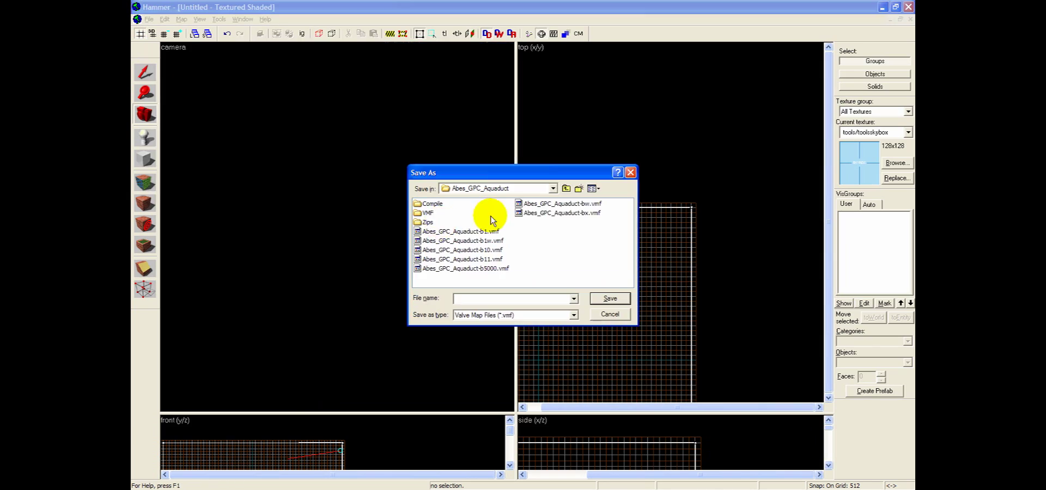